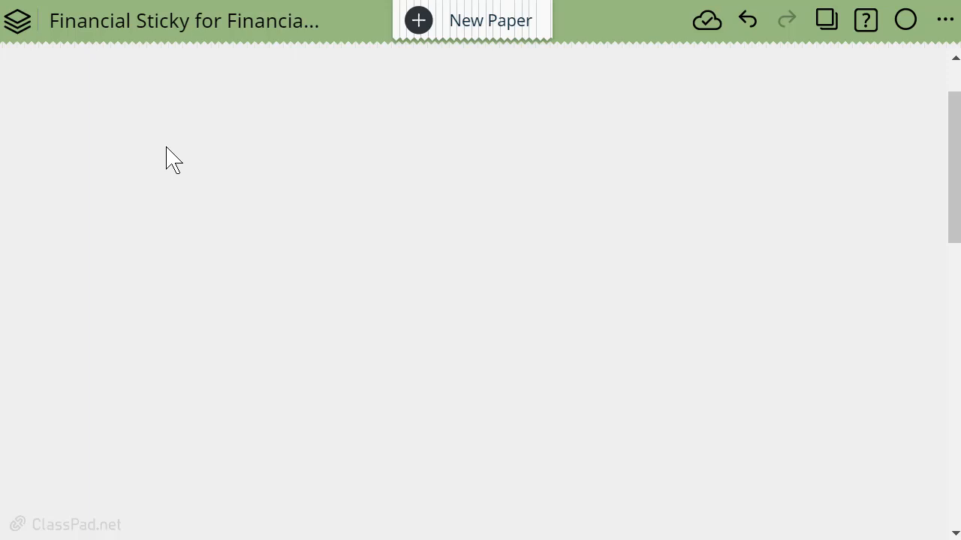
Add a Financial sticky note to the blank paper, choose its Simple Interest calculation and move the note higher on the paper.
left_click(83, 107)
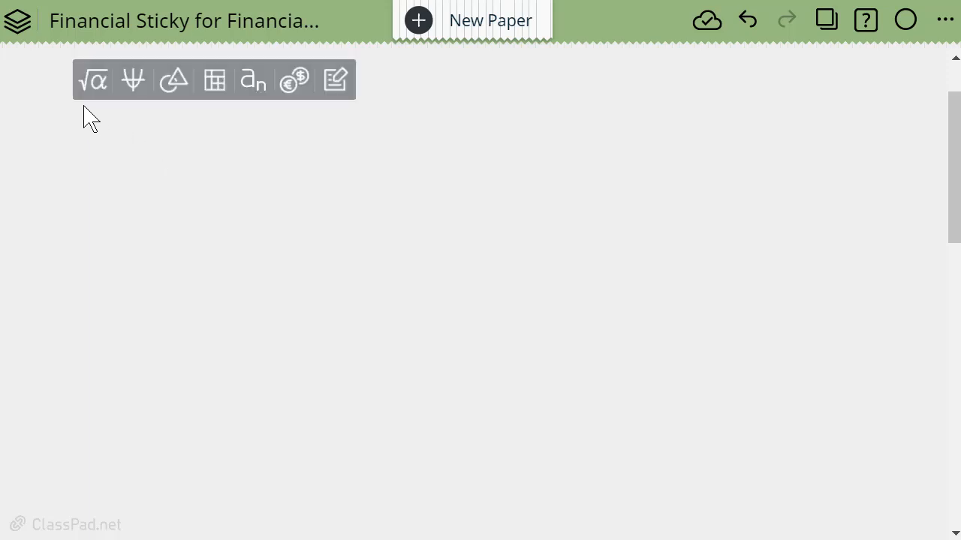
left_click(301, 93)
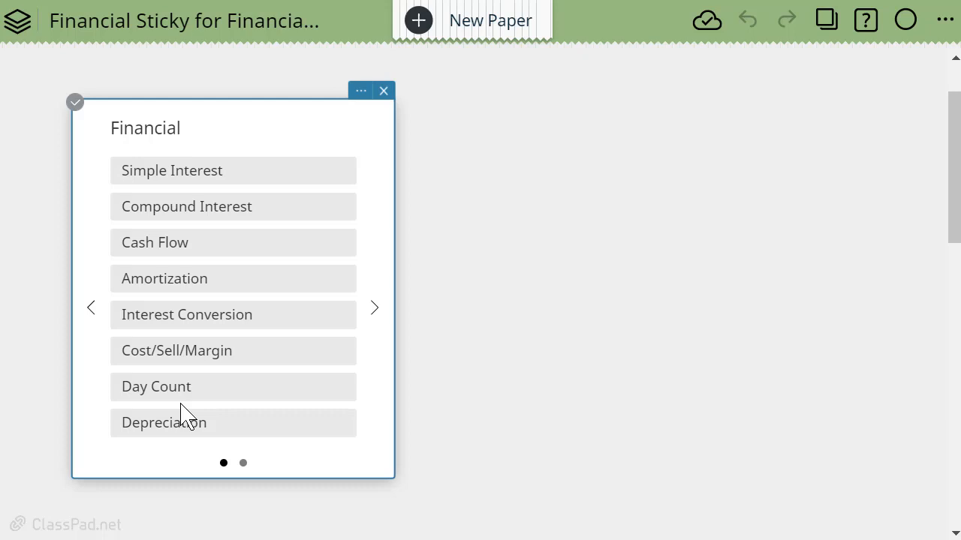
left_click(361, 94)
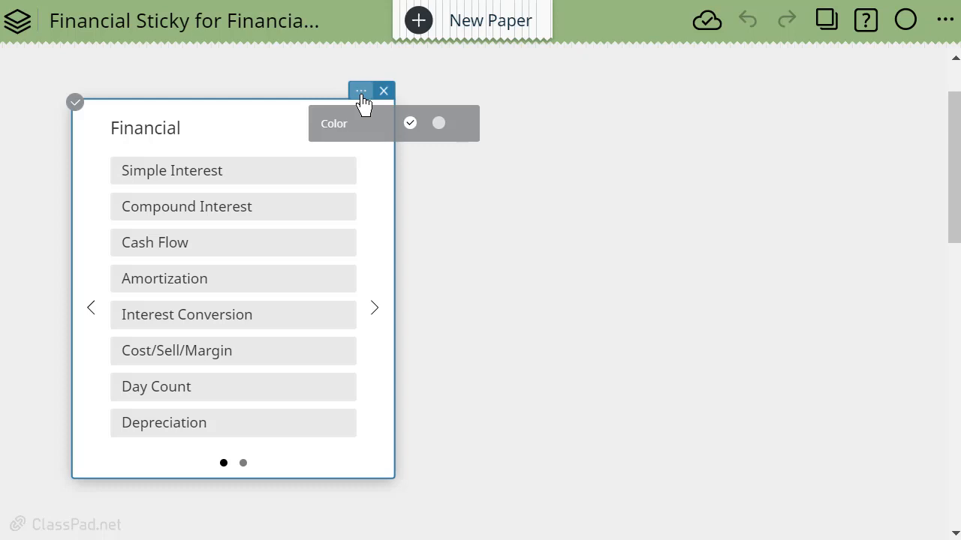
left_click(200, 183)
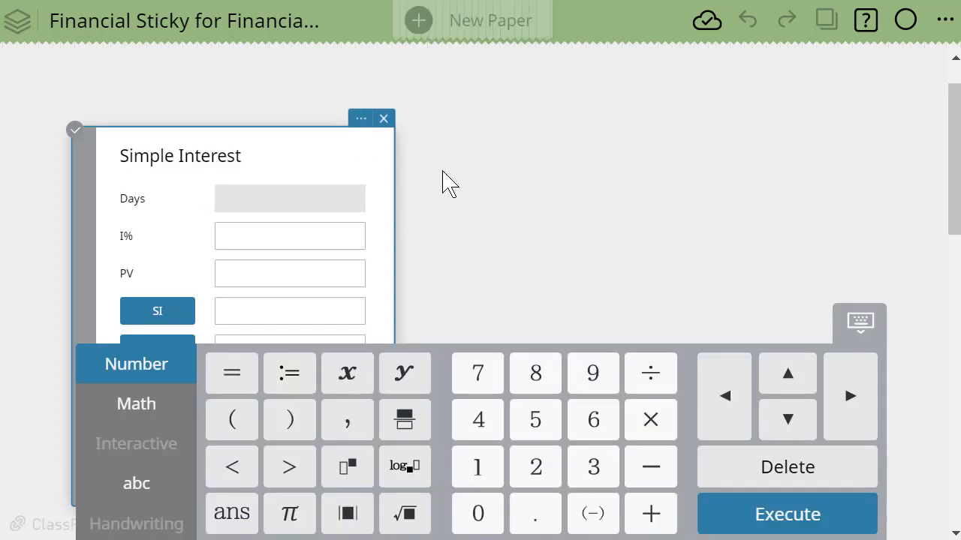
left_click_drag(293, 150, 298, 91)
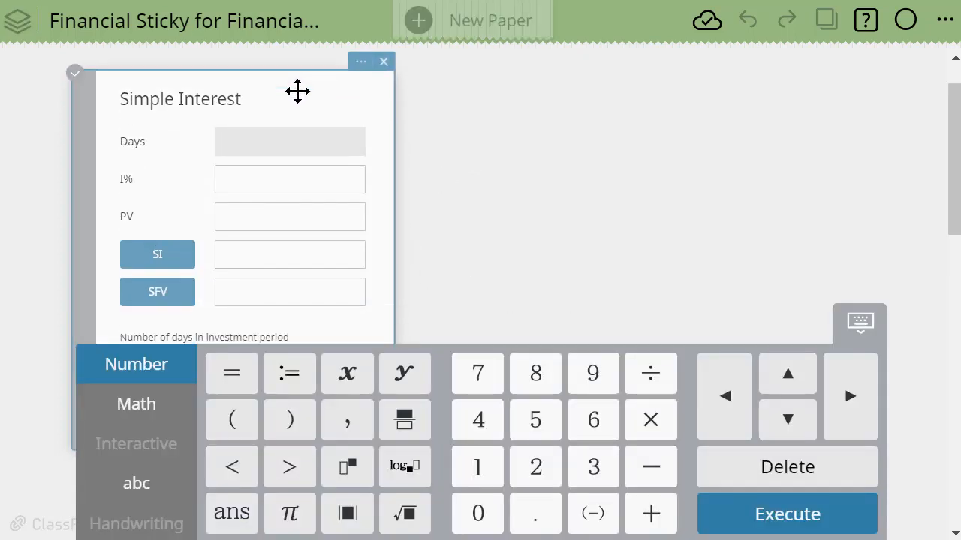
Set Days in Year to 365 days in the Simple Interest note's settings and close them.
left_click(361, 63)
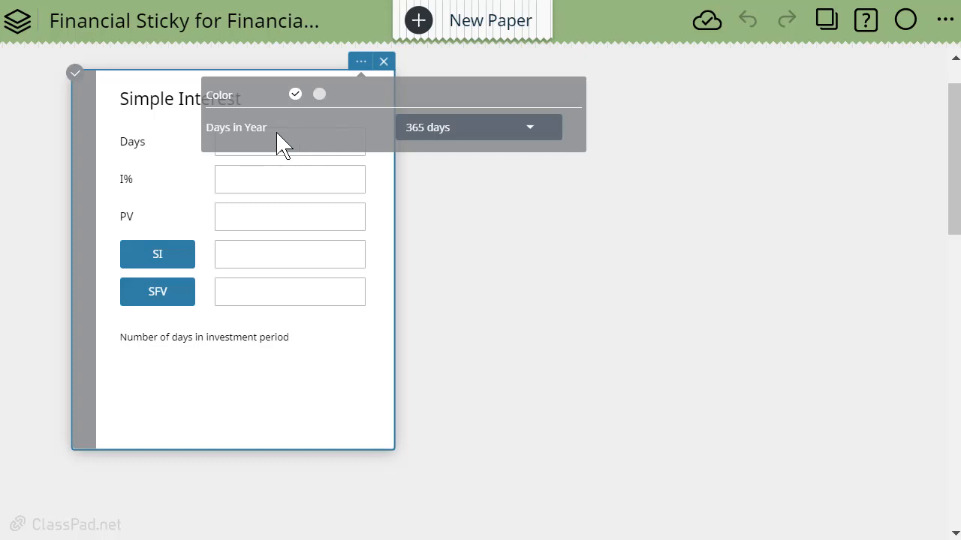
left_click(533, 141)
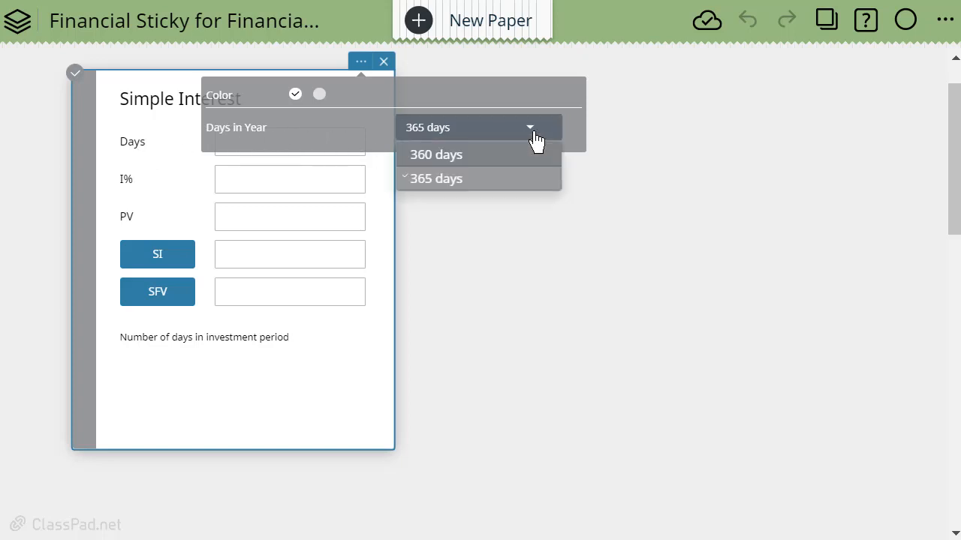
left_click(495, 180)
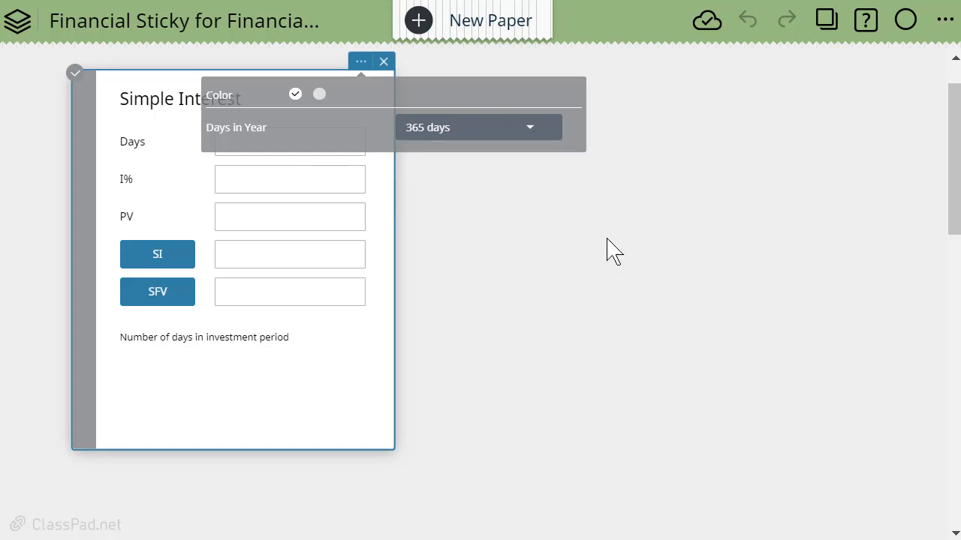
left_click(597, 334)
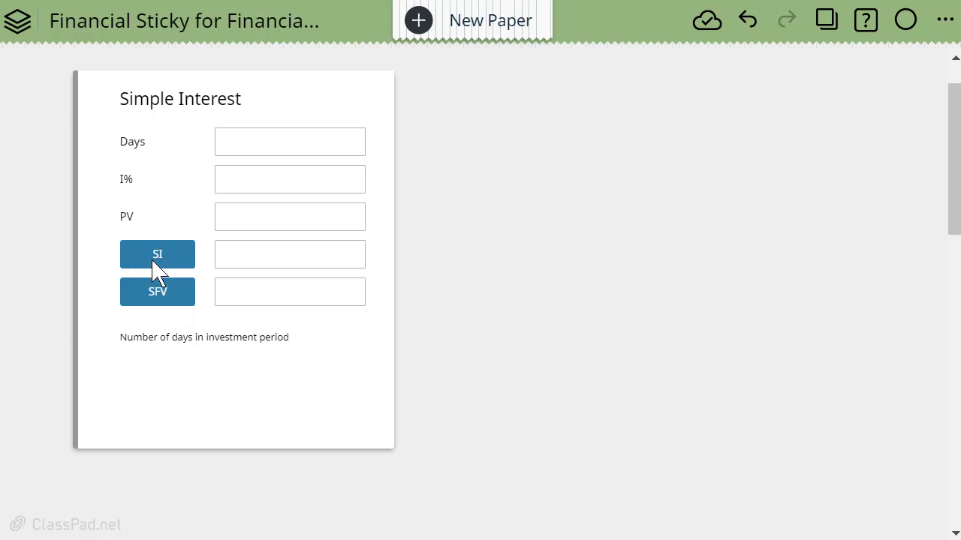
Go through the Simple Interest note's Days, I%, PV, SI and SFV fields to read each one's description.
left_click(135, 154)
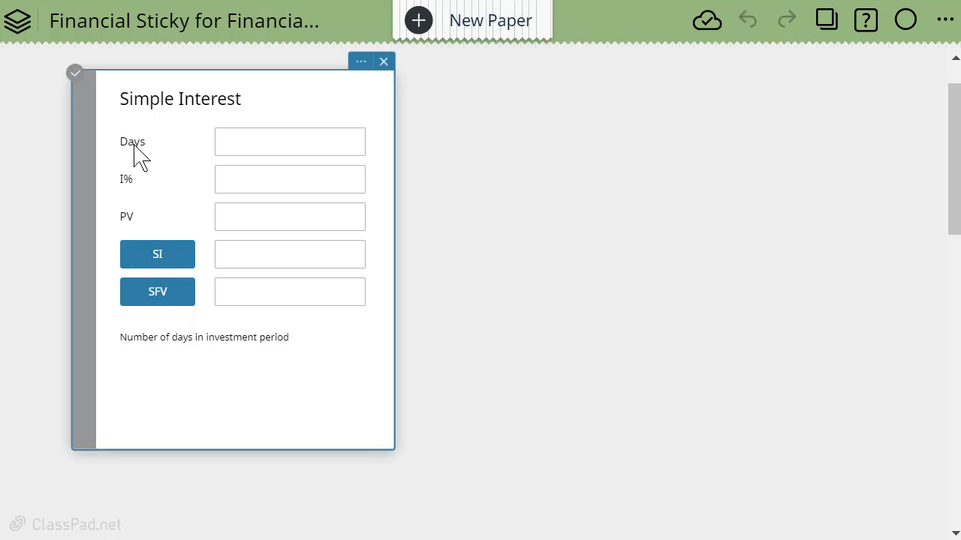
left_click(224, 154)
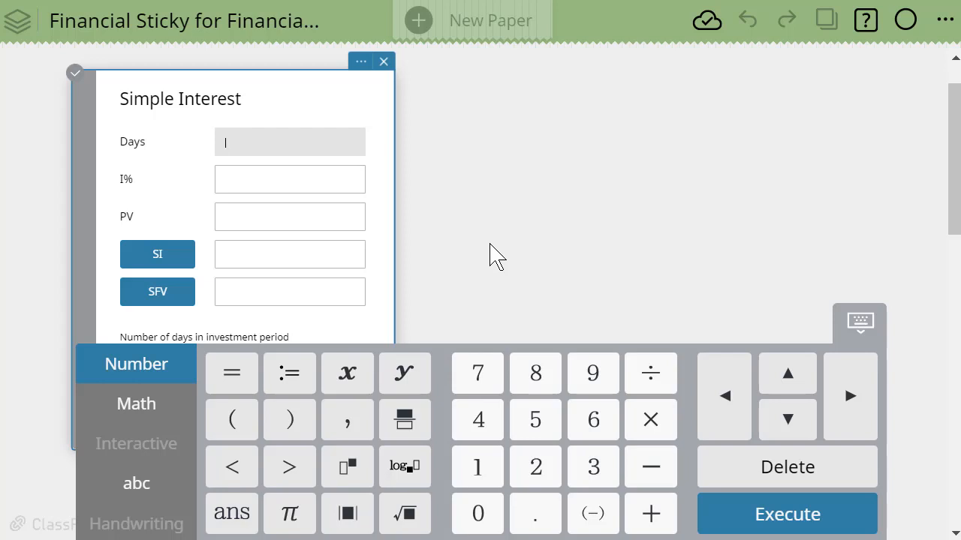
left_click(289, 180)
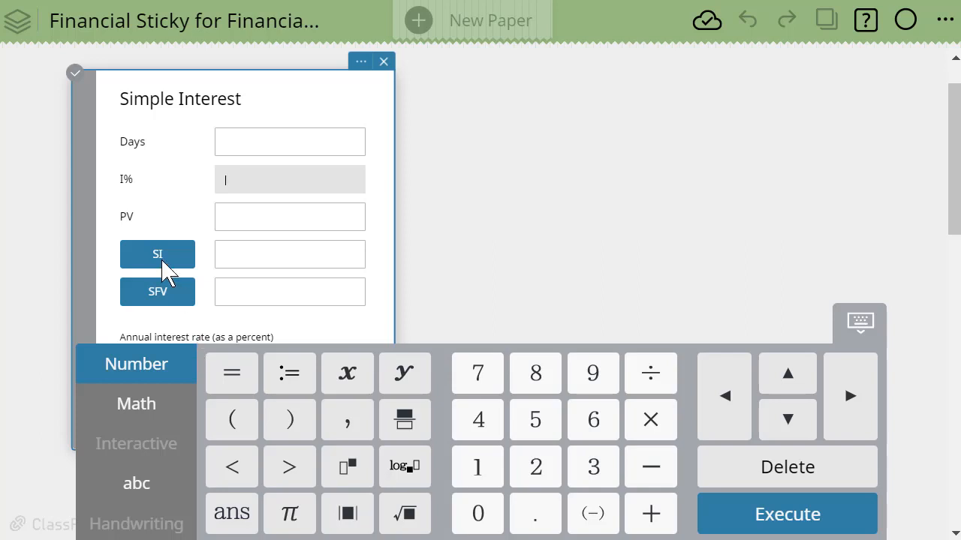
left_click(245, 218)
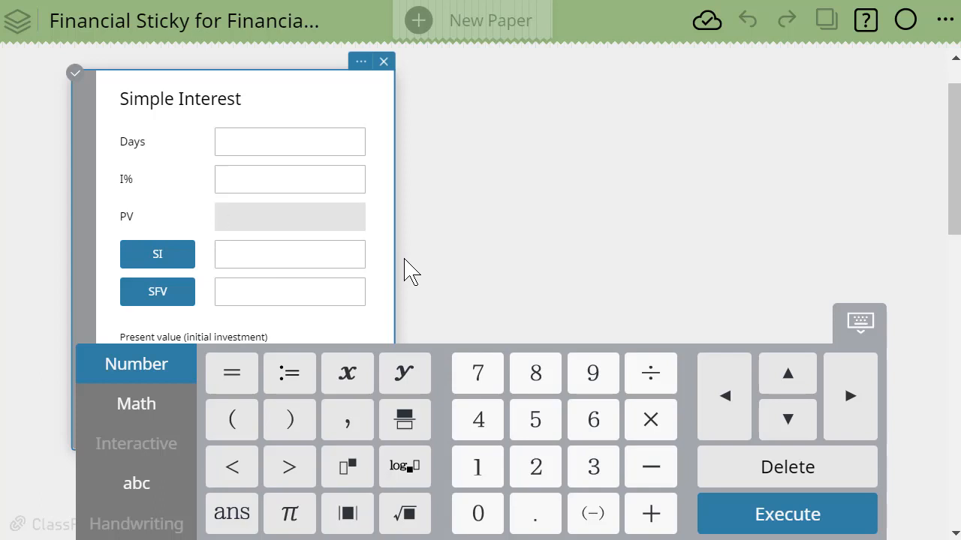
left_click(159, 255)
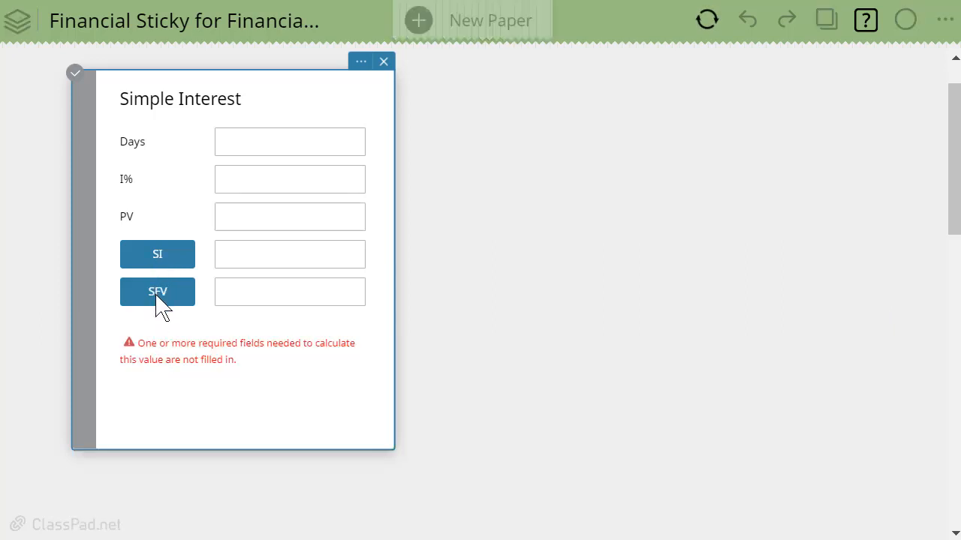
left_click(268, 256)
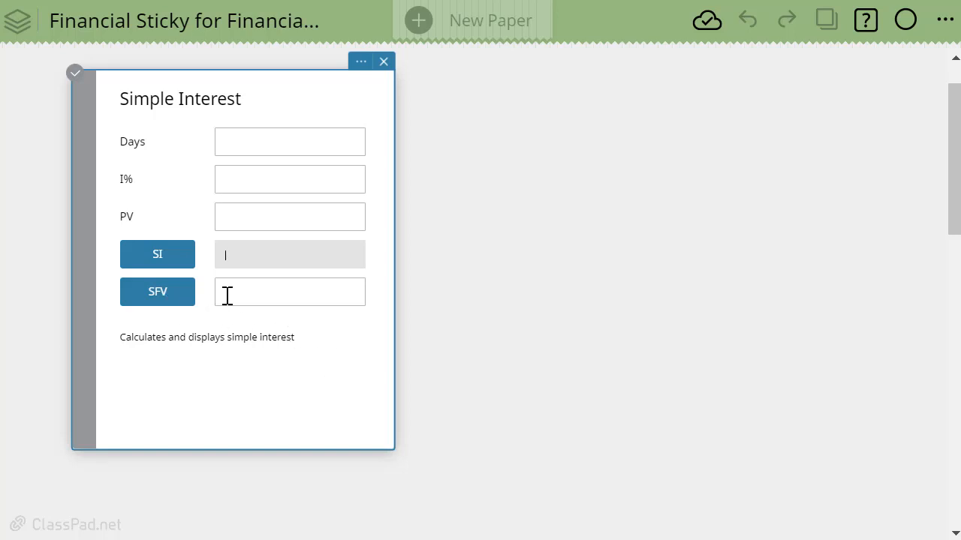
left_click(251, 292)
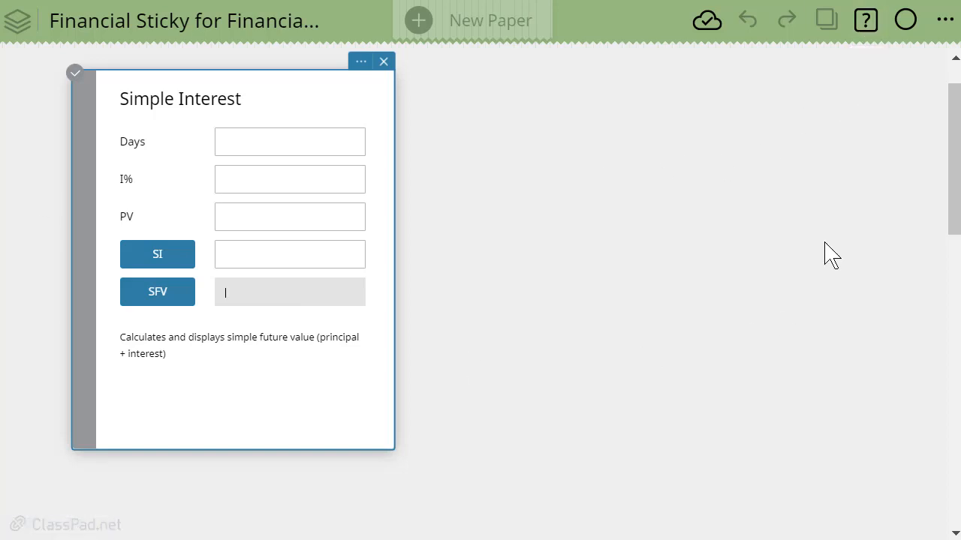
Open the User Guide at its Financial chapter.
left_click(864, 24)
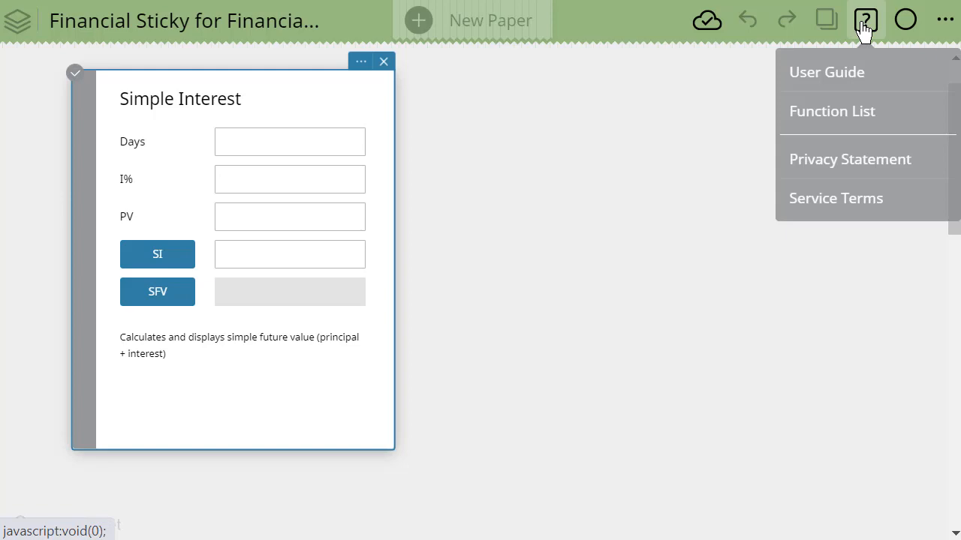
left_click(832, 75)
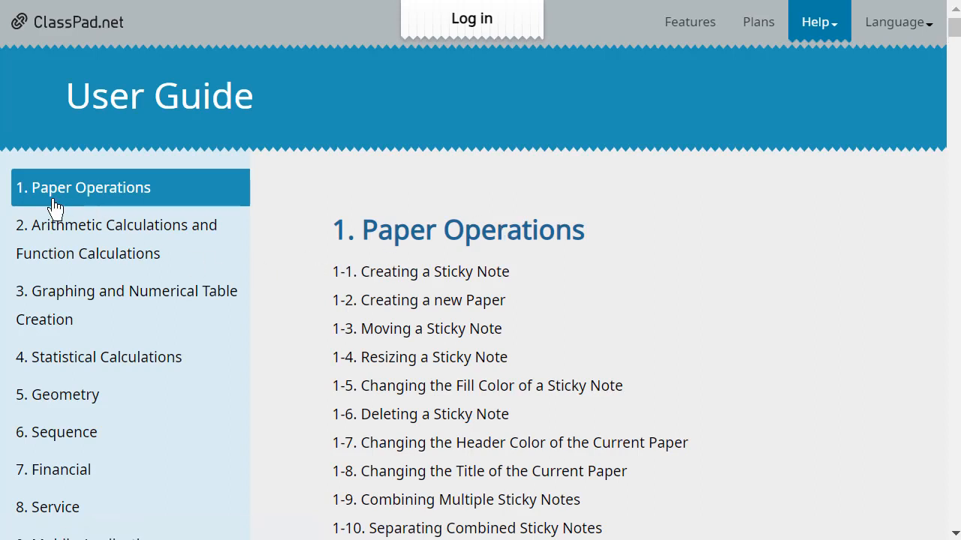
left_click(45, 477)
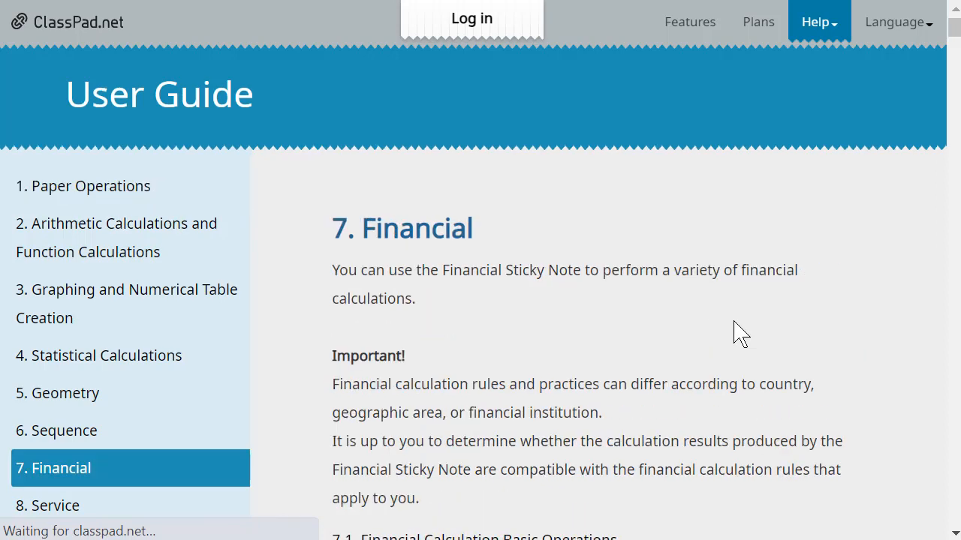
Look through the Financial chapter's list of topics and go to section 7-3, Simple Interest.
scroll(332, 286, "down", 2)
scroll(523, 385, "down", 2)
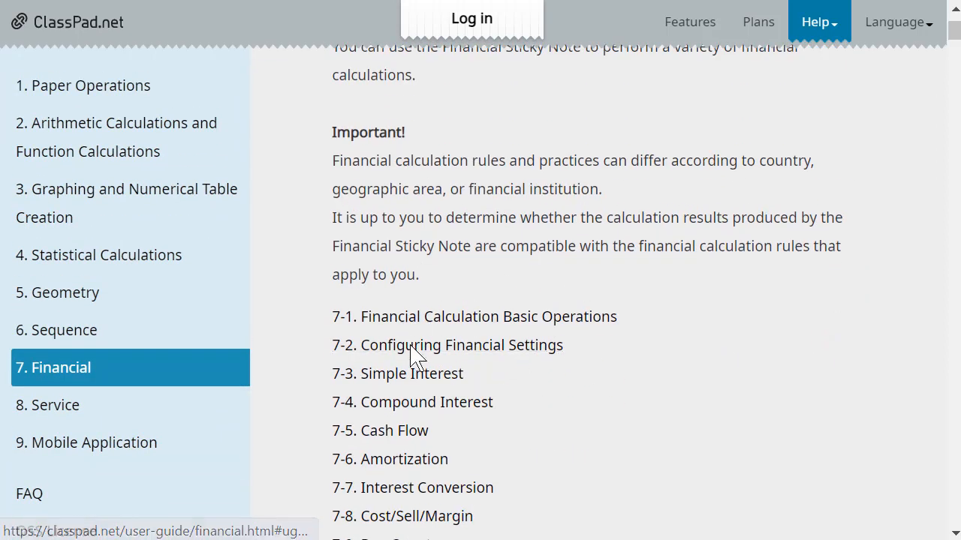
scroll(462, 293, "down", 2)
scroll(450, 315, "down", 3)
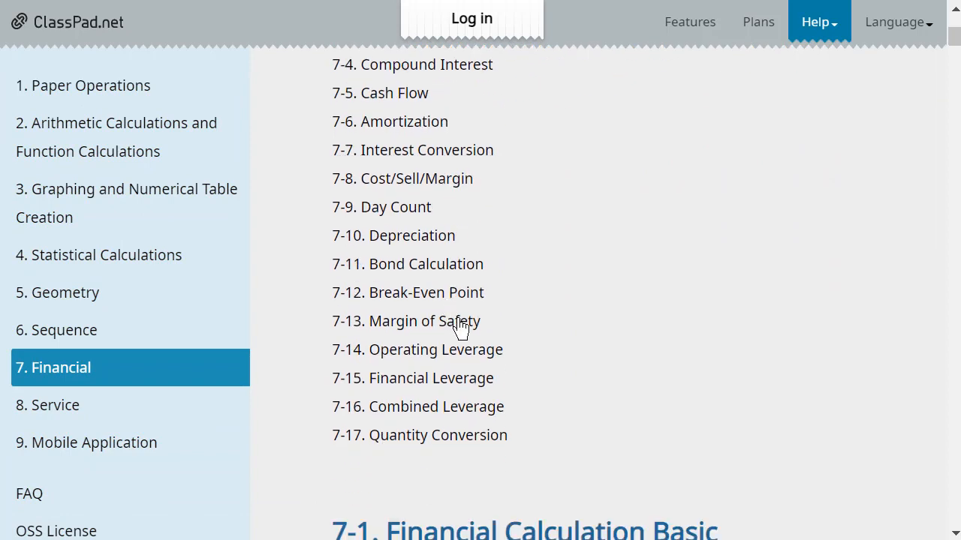
scroll(491, 334, "up", 3)
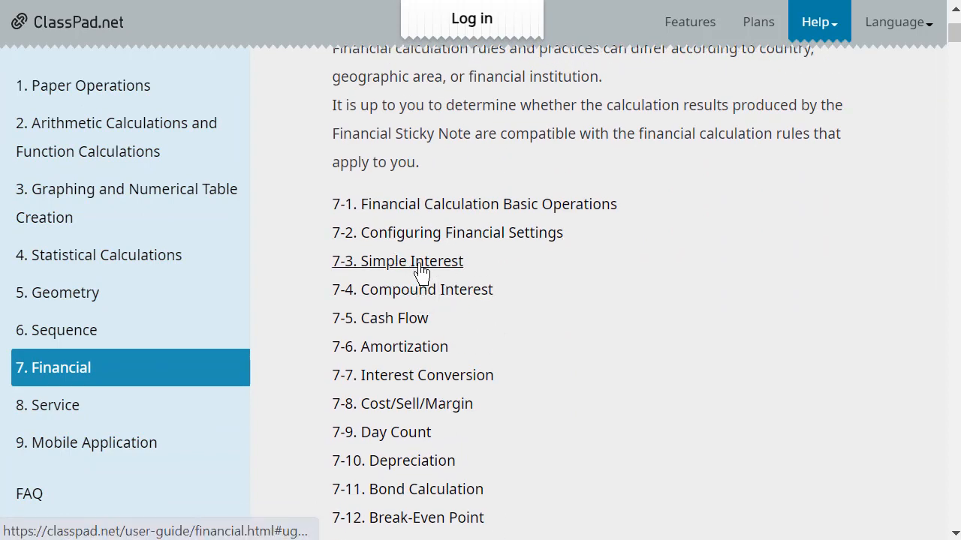
left_click(421, 266)
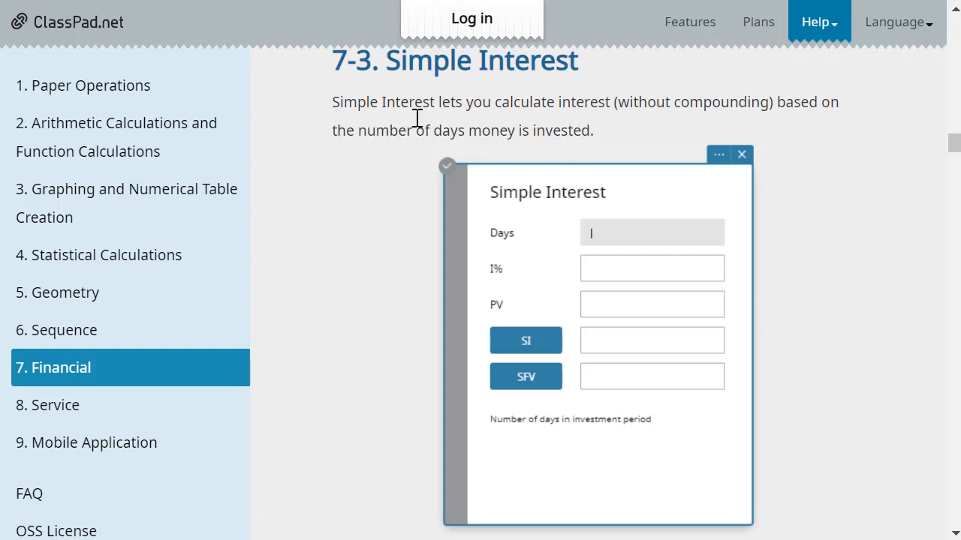
Examine the guide's Simple Interest field descriptions and the 365-day and 360-day calculation formulas.
scroll(691, 455, "down", 5)
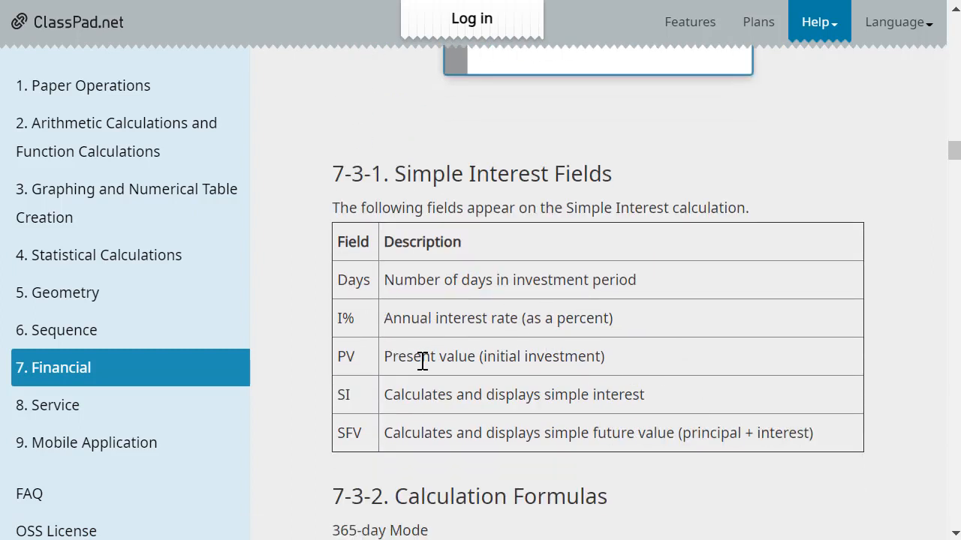
scroll(839, 256, "up", 4)
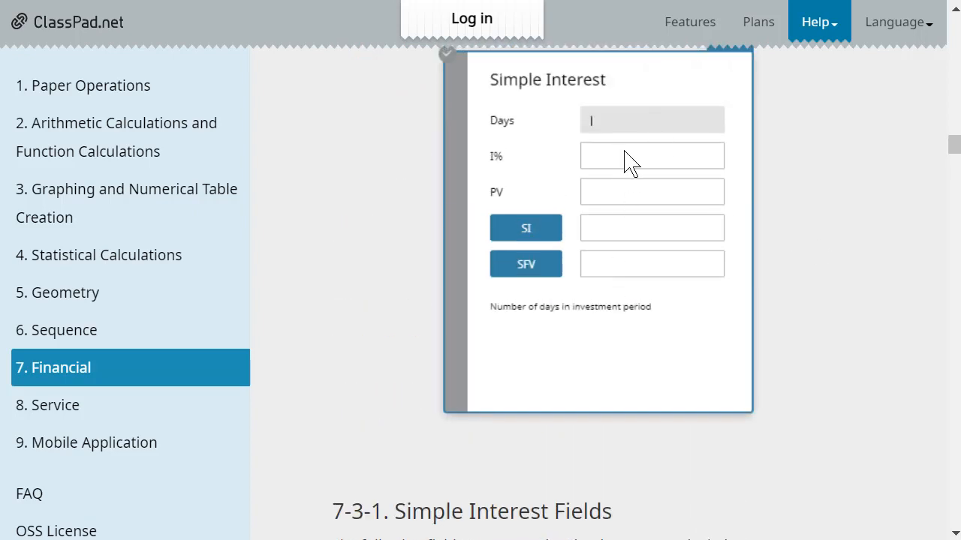
scroll(858, 338, "down", 3)
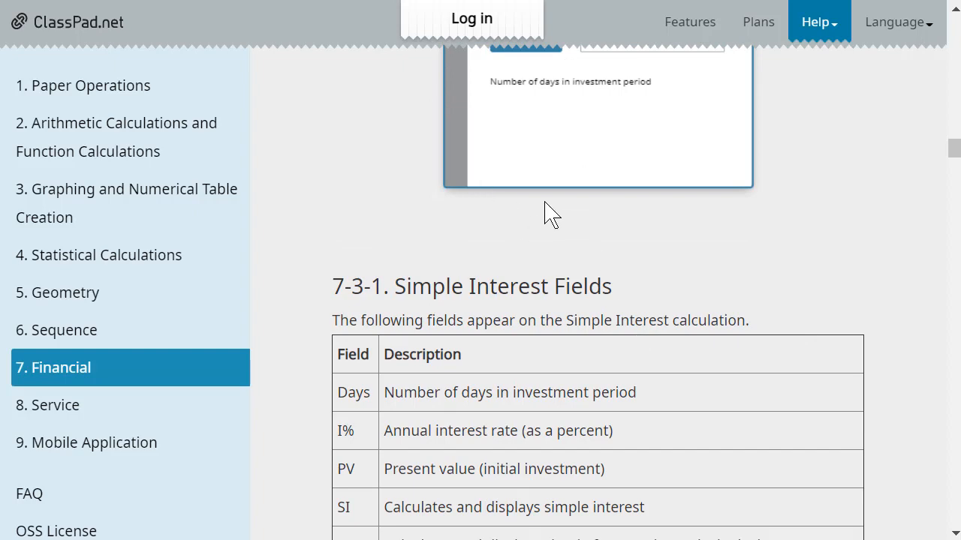
scroll(746, 293, "down", 4)
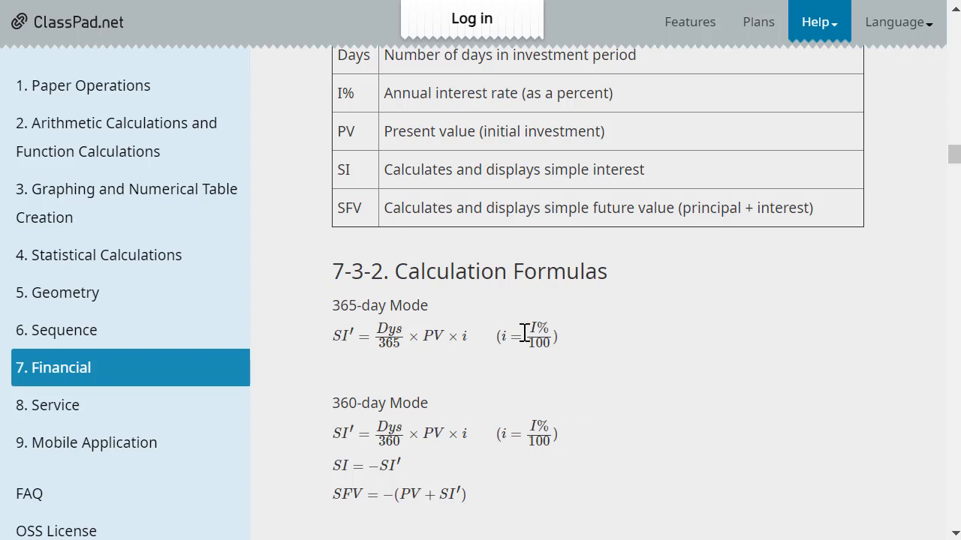
scroll(630, 409, "down", 3)
scroll(608, 358, "up", 3)
scroll(706, 353, "down", 5)
left_click(823, 23)
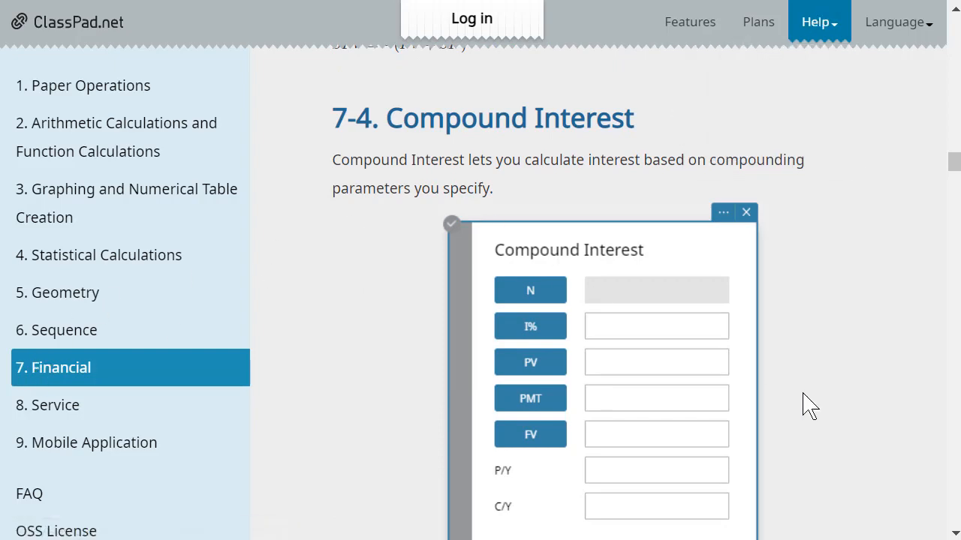
Examine the guide's Compound Interest section, including its sample note, field descriptions and calculation formulas.
scroll(698, 332, "down", 5)
scroll(702, 337, "up", 5)
scroll(638, 338, "down", 3)
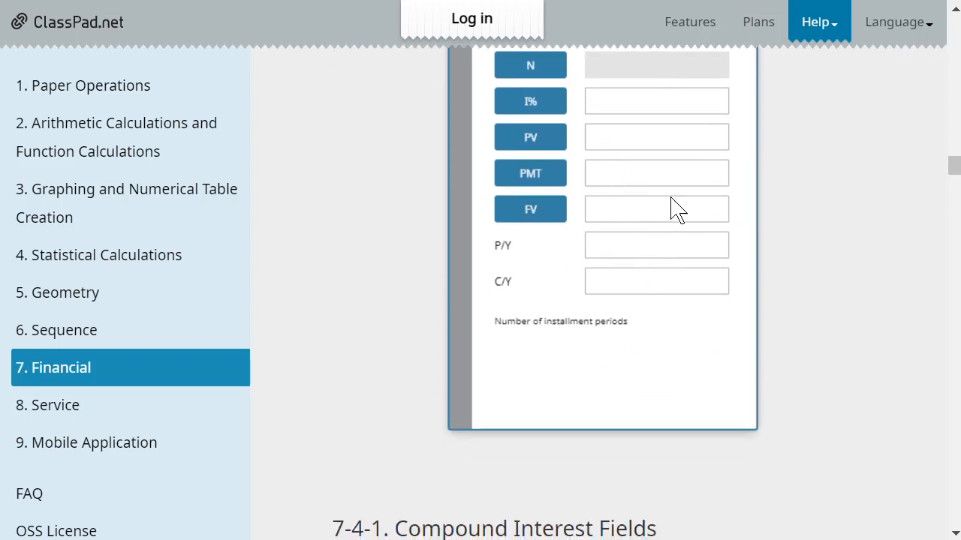
scroll(757, 322, "up", 2)
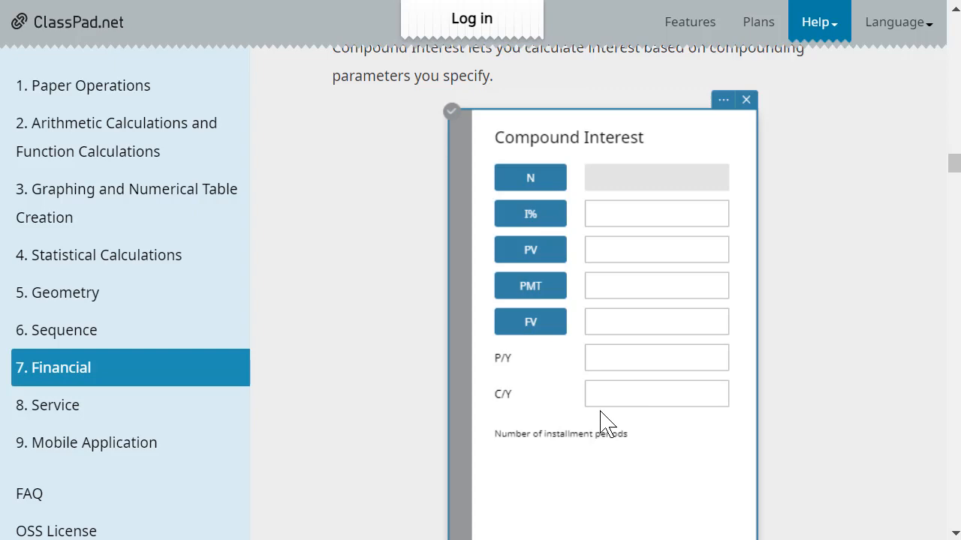
scroll(765, 451, "down", 10)
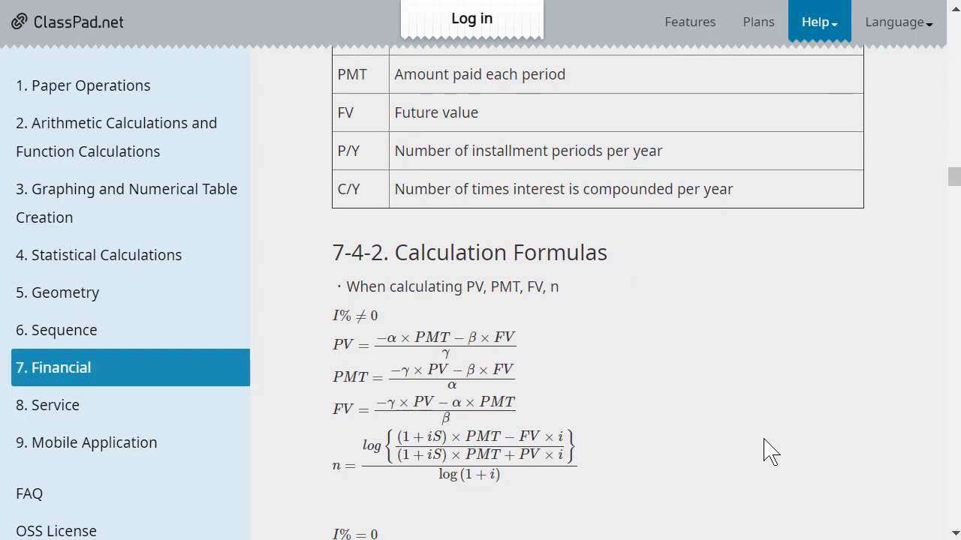
scroll(766, 450, "up", 4)
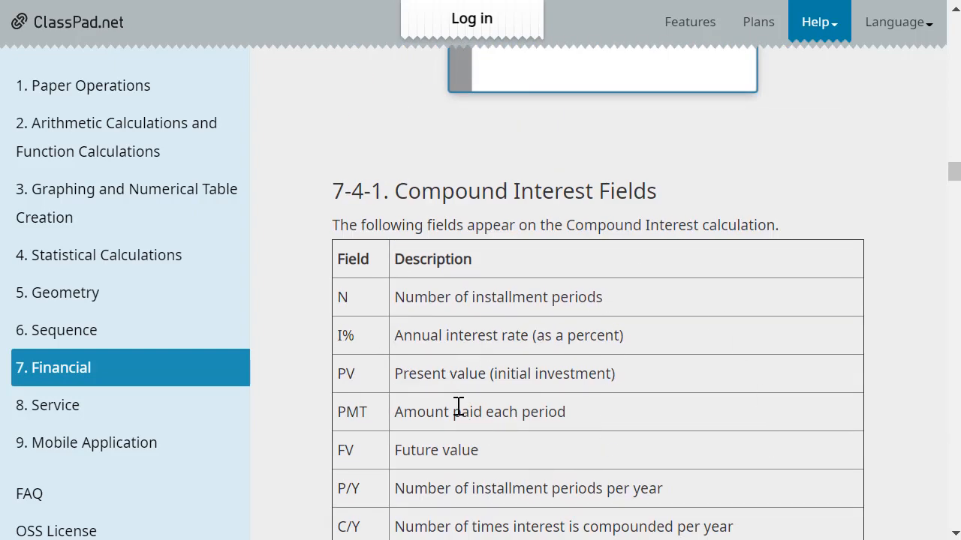
scroll(604, 427, "down", 3)
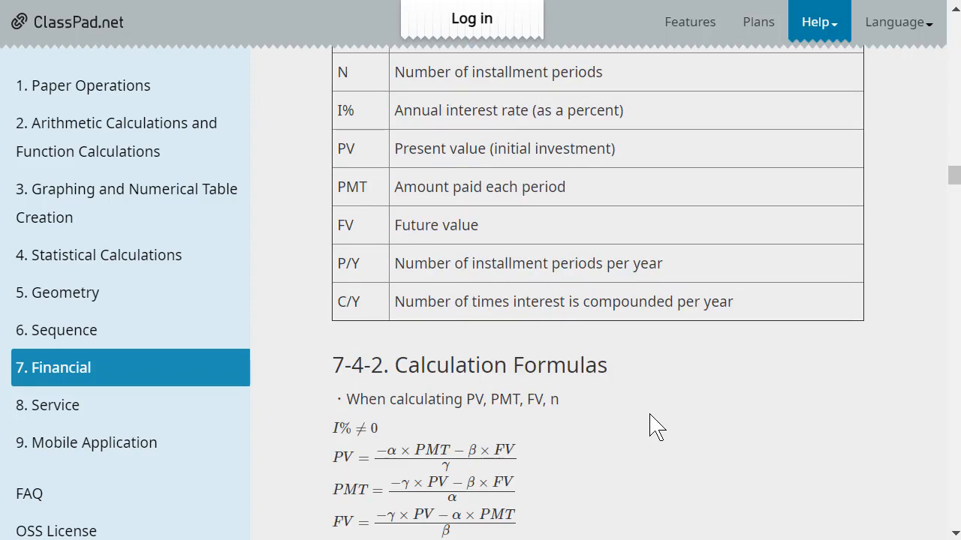
Look over the Cash Flow section of the guide and return to the paper with the Simple Interest note.
scroll(653, 428, "down", 20)
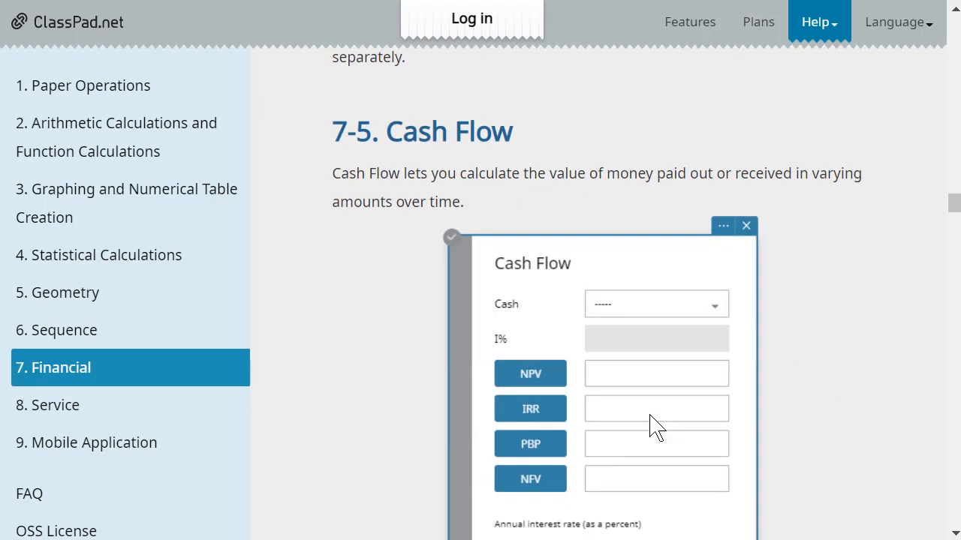
scroll(653, 427, "down", 3)
scroll(798, 236, "up", 2)
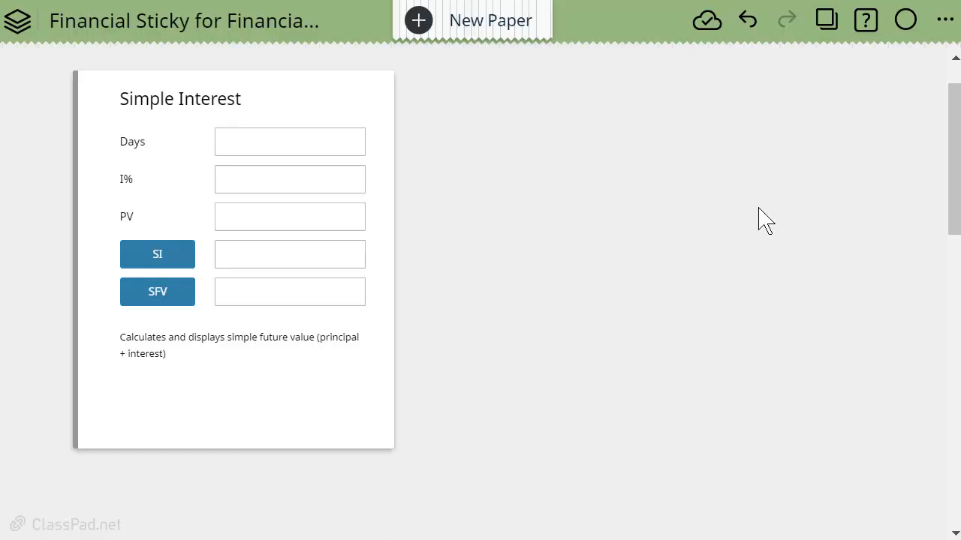
Fill in the Simple Interest note with 365 days, an interest rate of 2% and a present value of 18000.
left_click(250, 140)
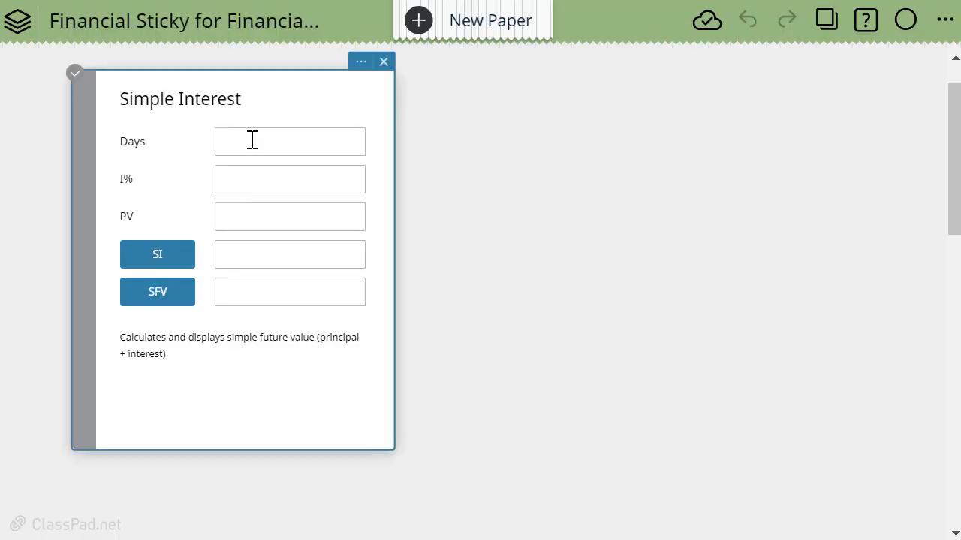
left_click(247, 141)
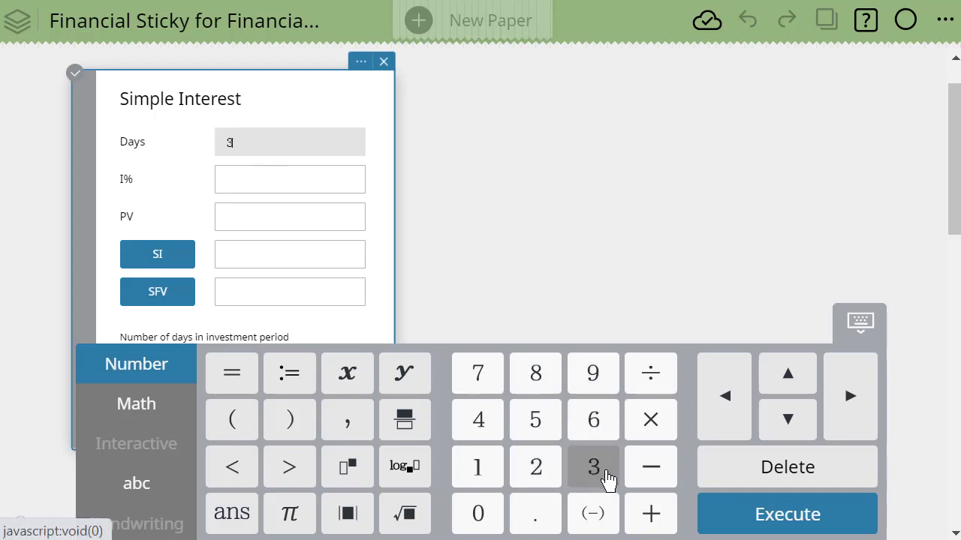
left_click(604, 435)
left_click(537, 438)
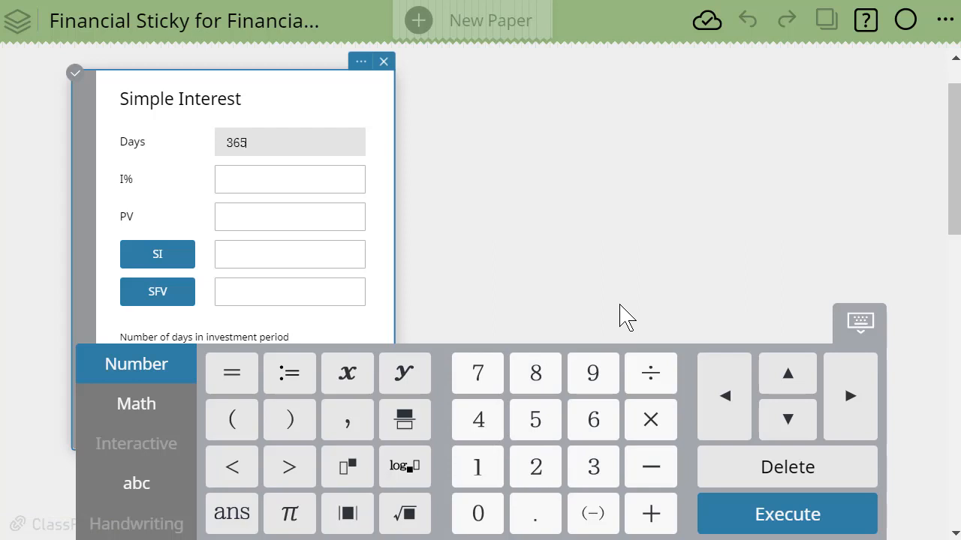
left_click(277, 187)
left_click(276, 186)
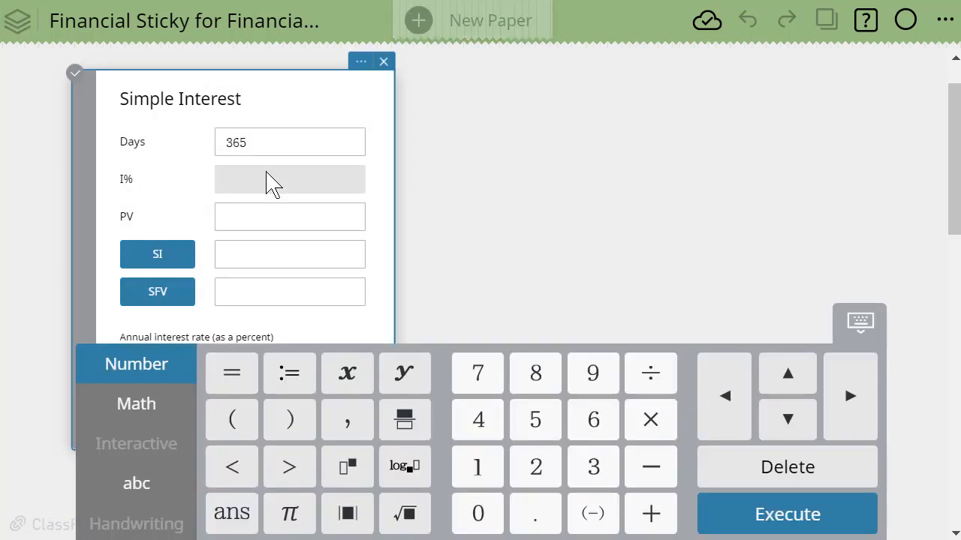
left_click(244, 217)
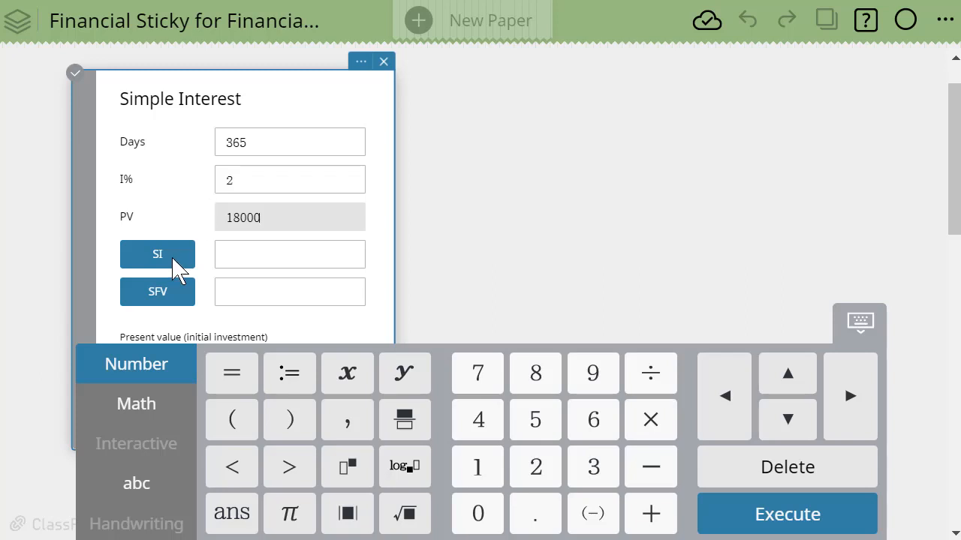
Calculate the simple interest (SI) and the simple future value (SFV) in the Simple Interest note.
left_click(174, 267)
left_click(155, 260)
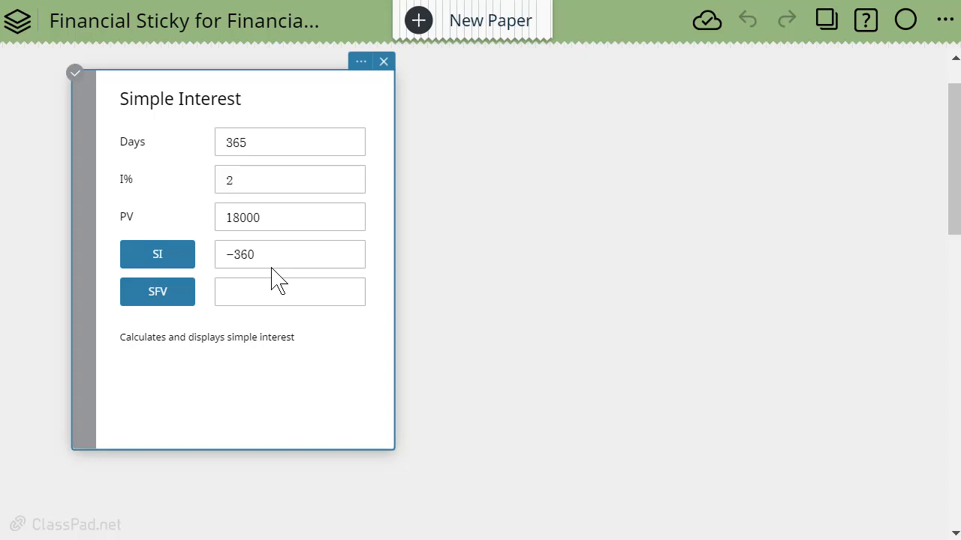
left_click(154, 294)
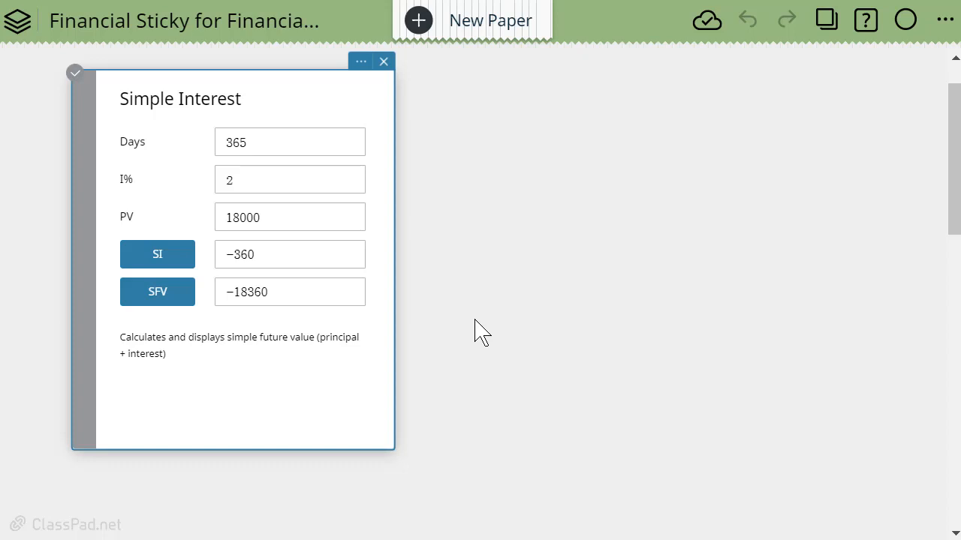
Add a Cost/Sell/Margin financial note beside the Simple Interest note and move it slightly higher on the paper.
left_click(487, 99)
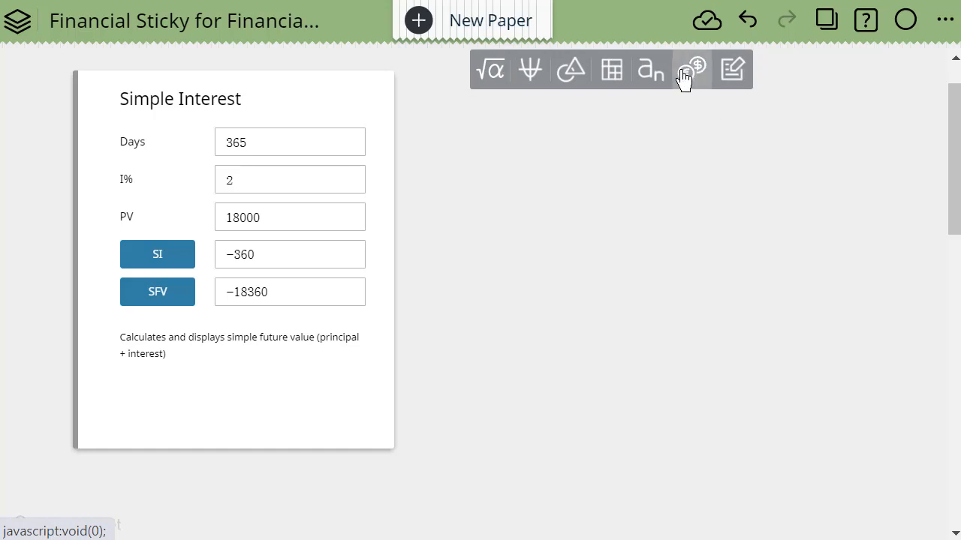
left_click(683, 75)
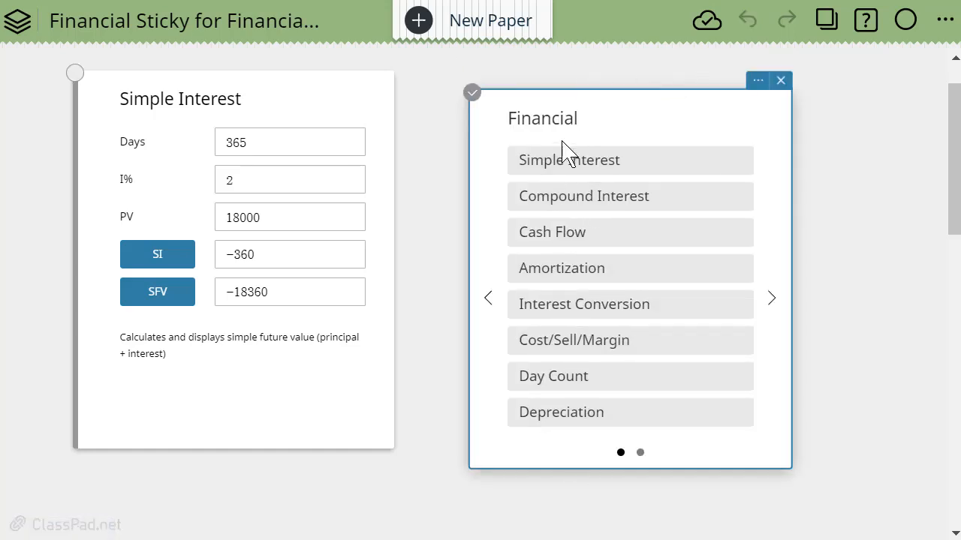
left_click(555, 347)
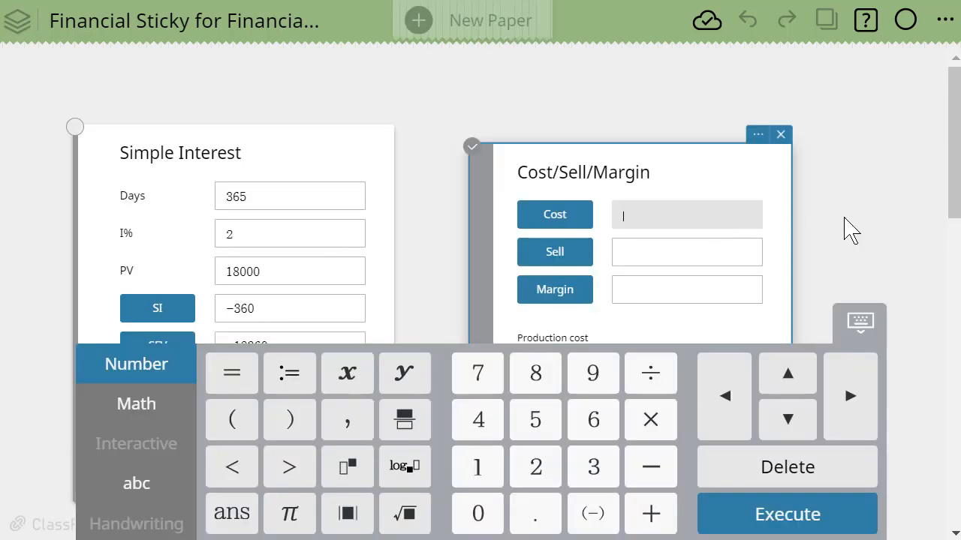
left_click_drag(698, 169, 686, 100)
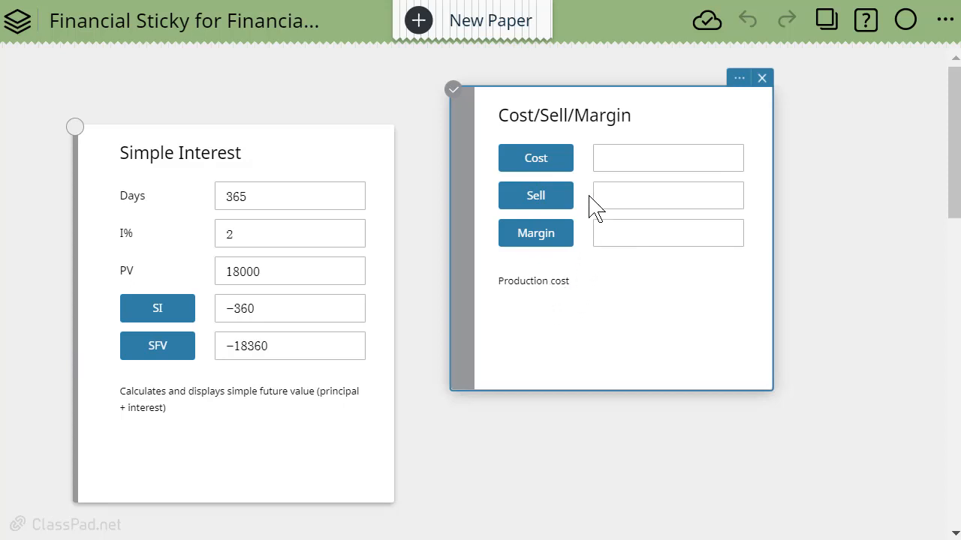
Enter a cost of 200 and a margin of 30 in the Cost/Sell/Margin note and calculate the selling price.
left_click(624, 160)
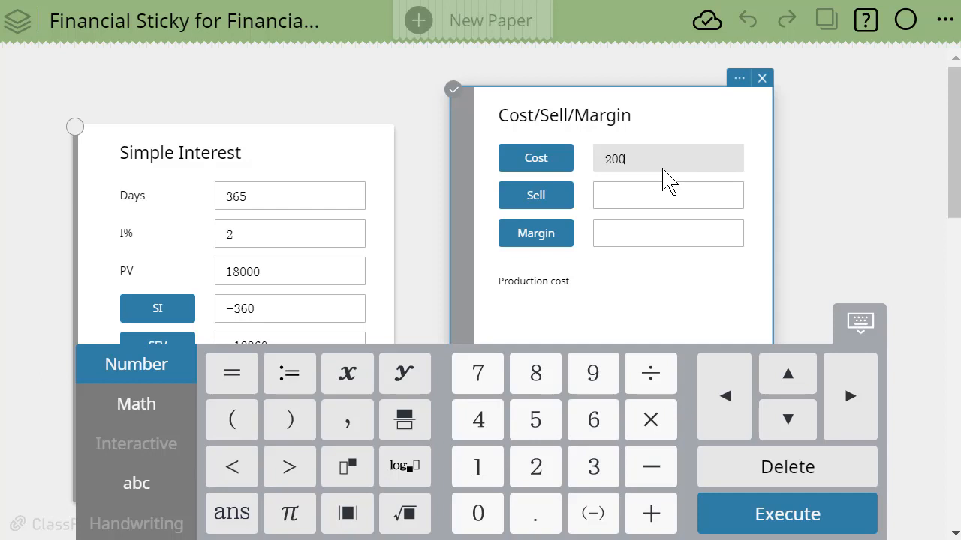
left_click(624, 235)
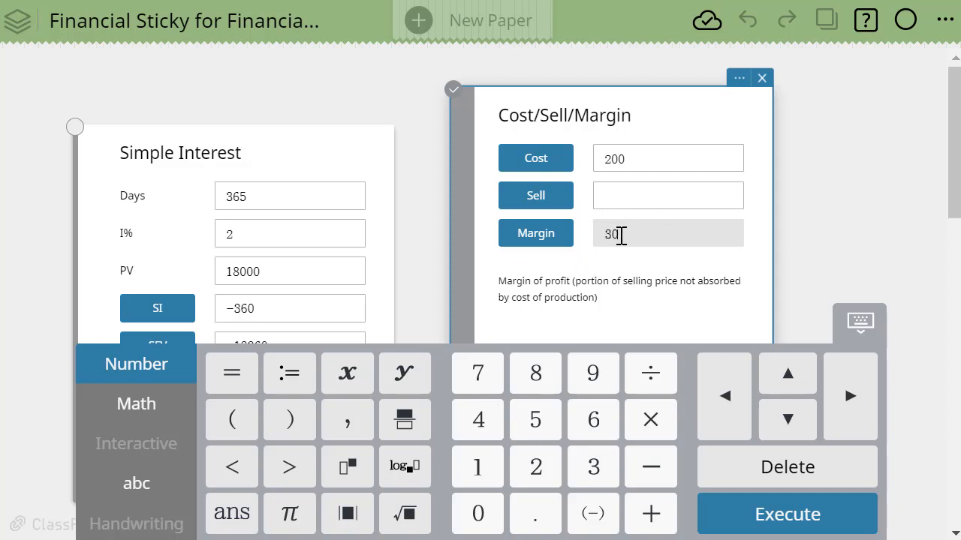
left_click(528, 204)
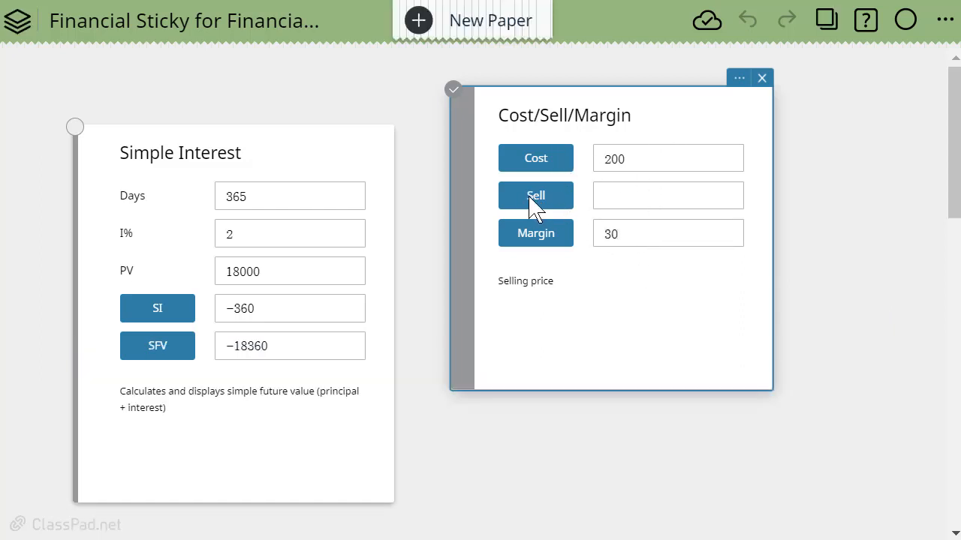
left_click(533, 207)
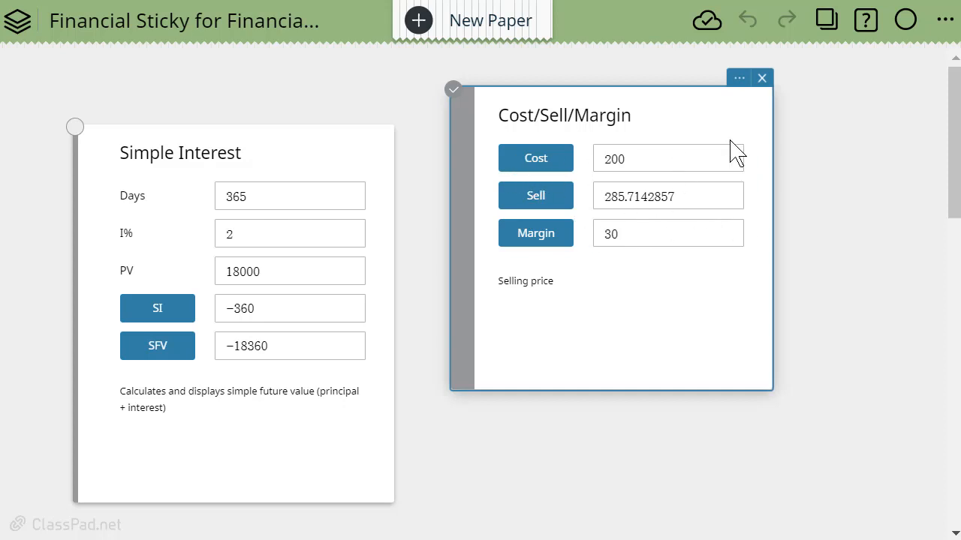
Shift the Cost/Sell/Margin note slightly down and away from the Simple Interest note and reset its margin to 0.
left_click_drag(656, 111, 679, 117)
left_click(666, 127)
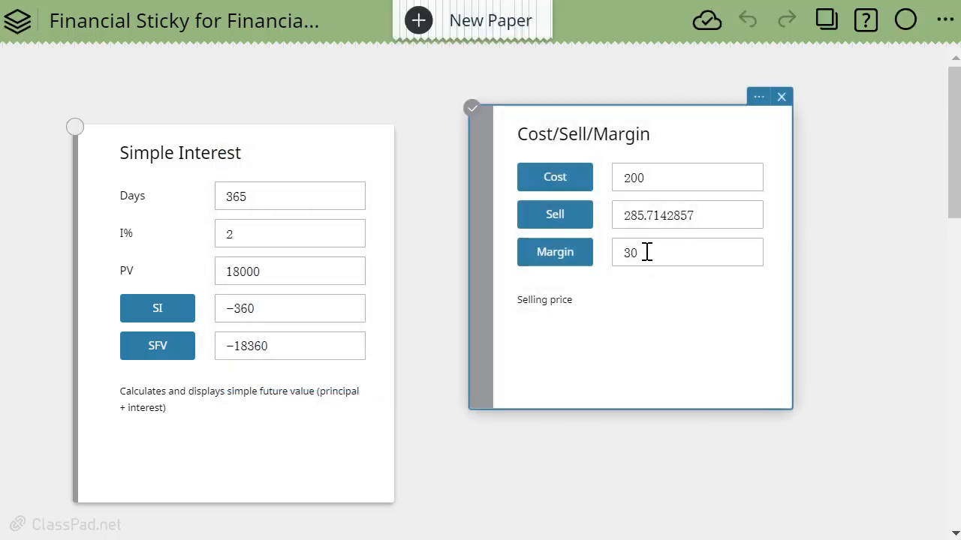
left_click(624, 254)
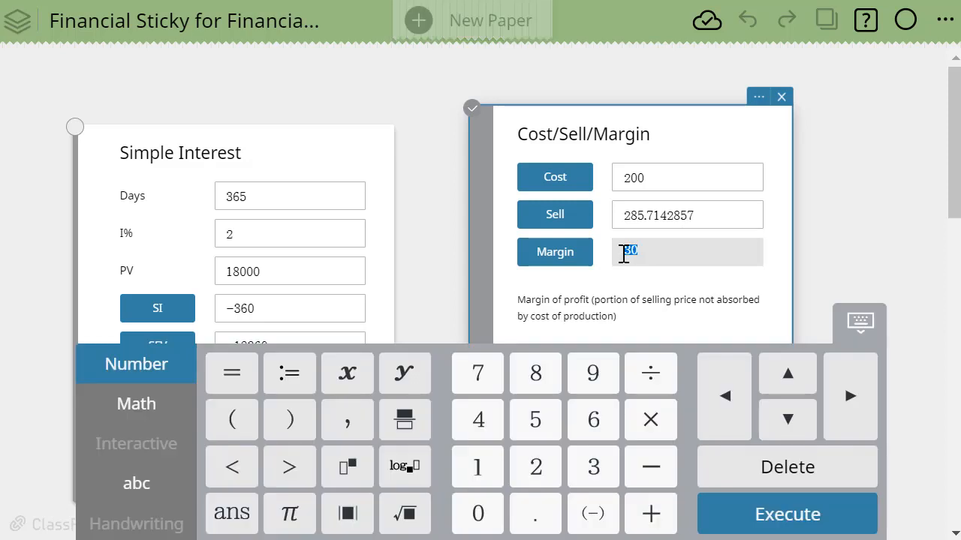
key("BackSpace")
type("0")
Replace the selling price in the Cost/Sell/Margin note with 500.
left_click_drag(699, 214, 632, 216)
left_click(607, 223)
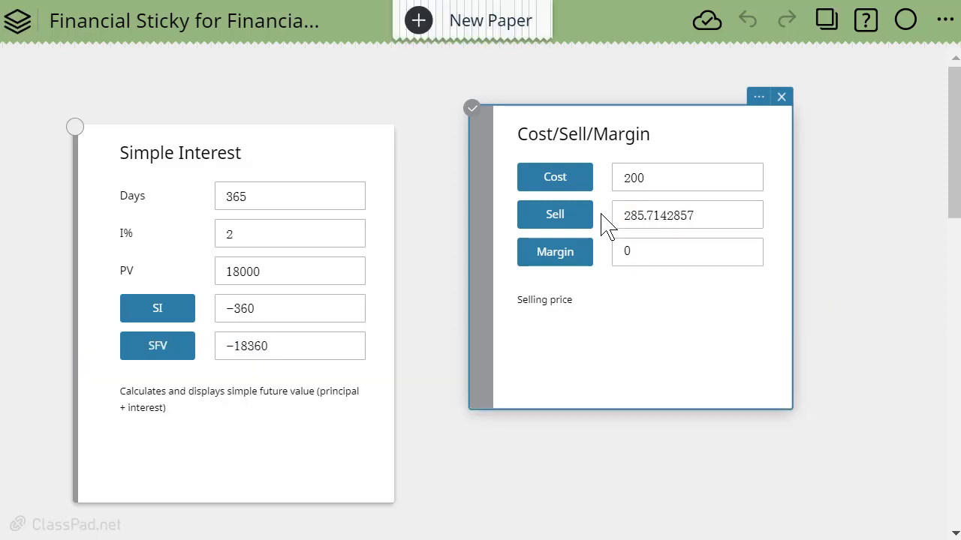
left_click(699, 215)
left_click_drag(700, 216, 615, 216)
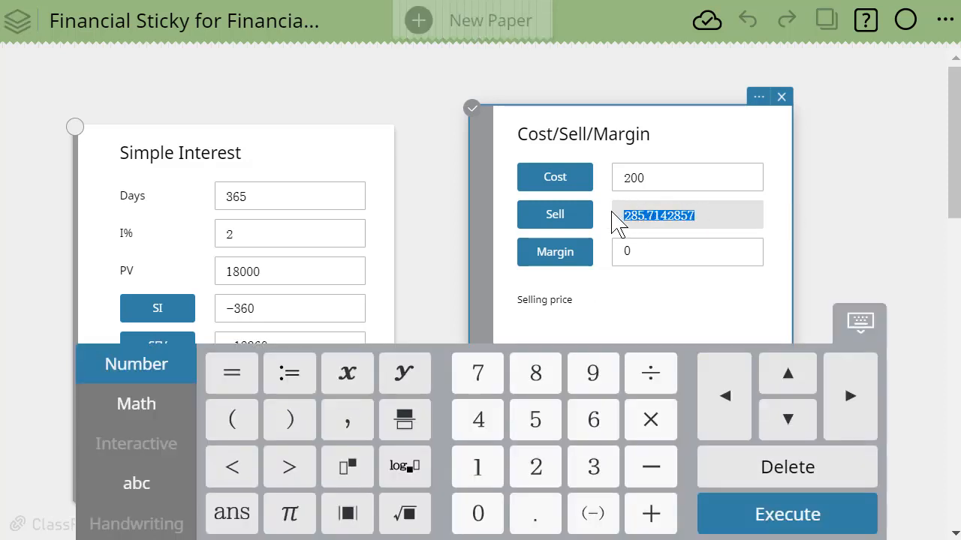
left_click(612, 216)
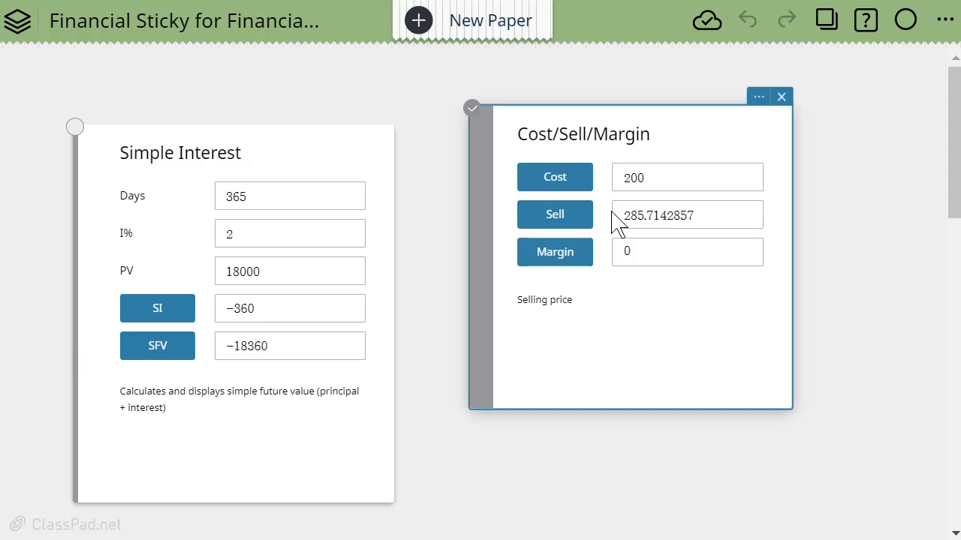
left_click(624, 215)
key("Delete")
key("Delete")
key("Delete")
key("Delete")
key("Delete")
key("Delete")
key("Delete")
key("Delete")
key("Delete")
key("Delete")
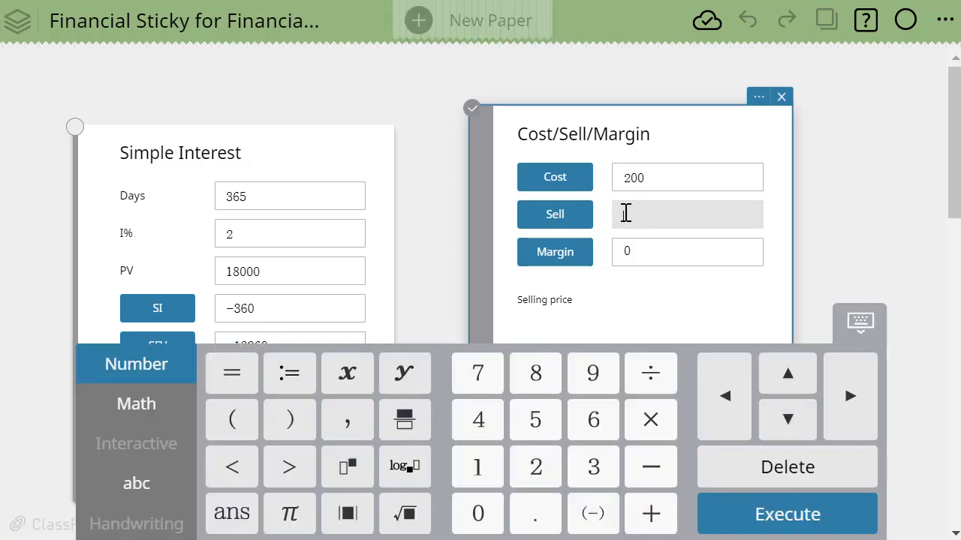
type("500")
Set the cost to 325 and calculate the profit margin in the Cost/Sell/Margin note.
left_click(642, 175)
left_click_drag(643, 175, 621, 184)
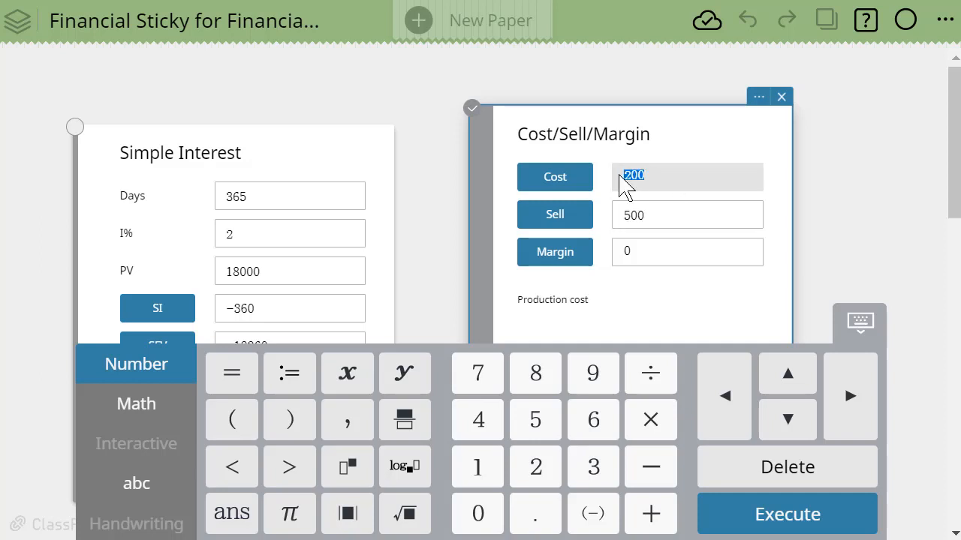
type("325")
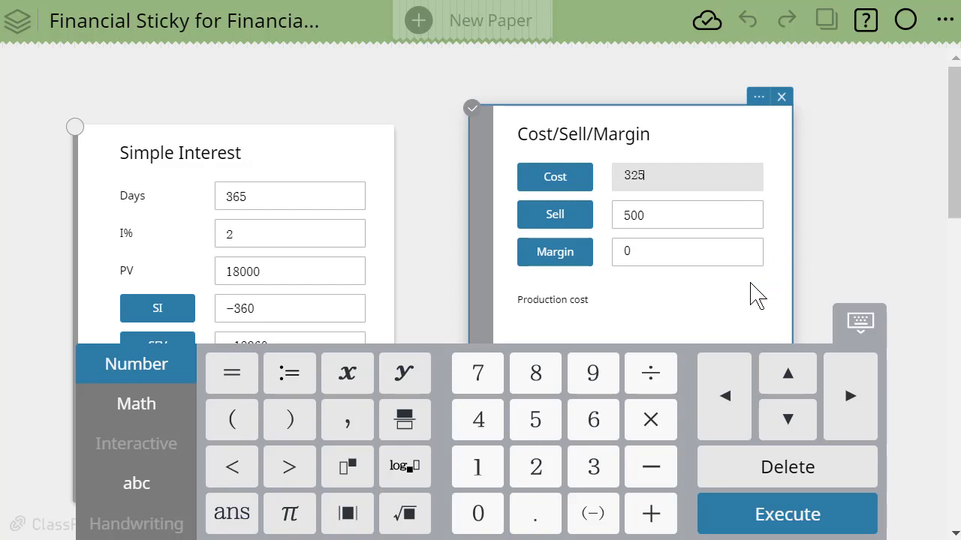
left_click(553, 262)
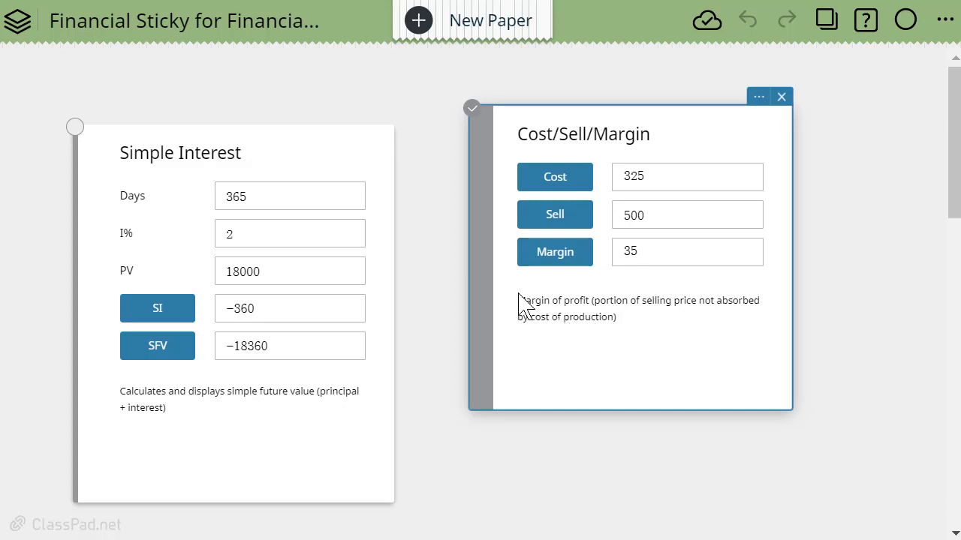
Add a Cash Flow financial note, move it over the Simple Interest note, and place the Cost/Sell/Margin note below it.
left_click(208, 94)
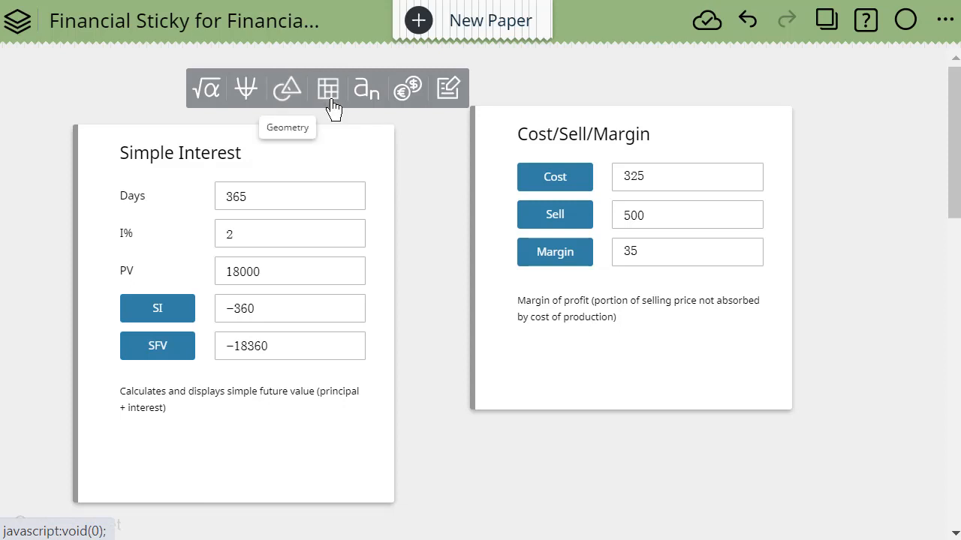
left_click(406, 96)
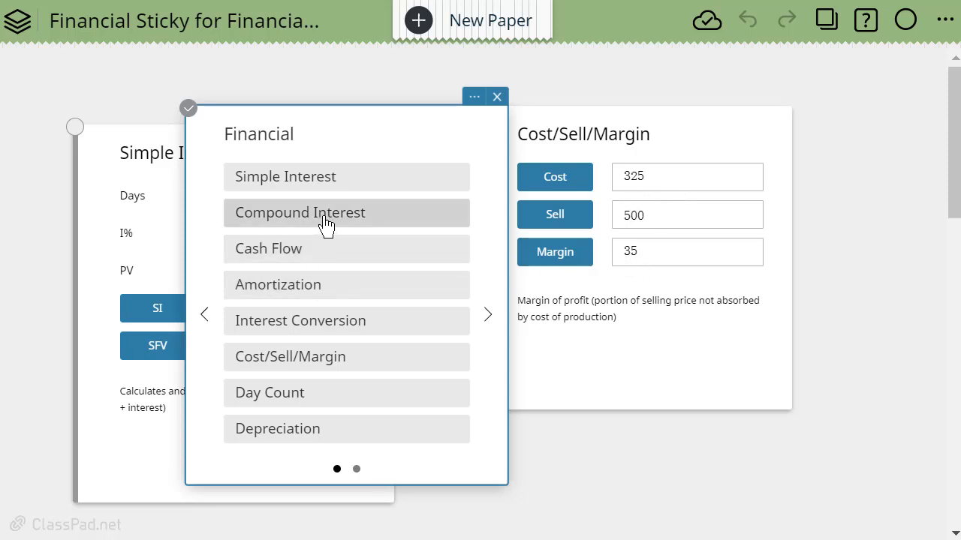
left_click(285, 255)
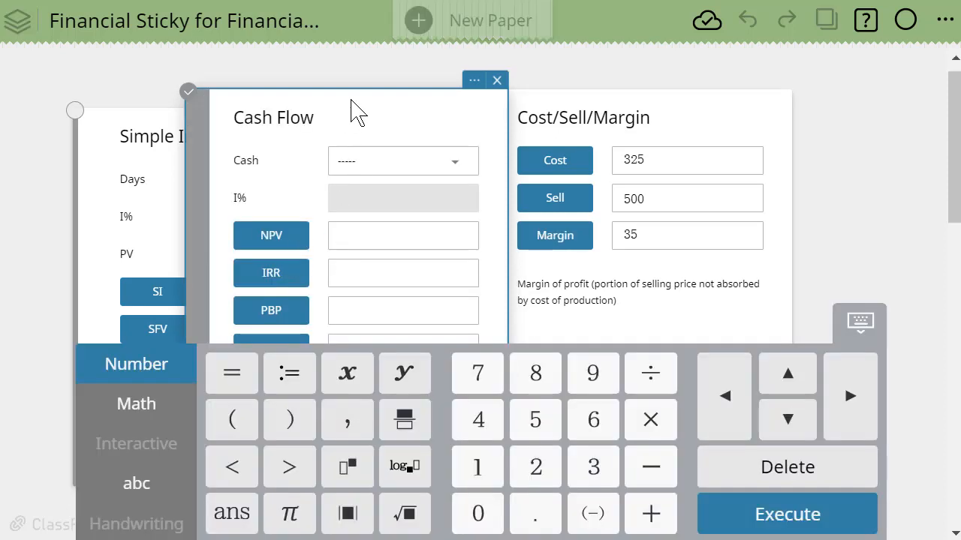
left_click_drag(356, 111, 280, 93)
left_click_drag(570, 120, 253, 408)
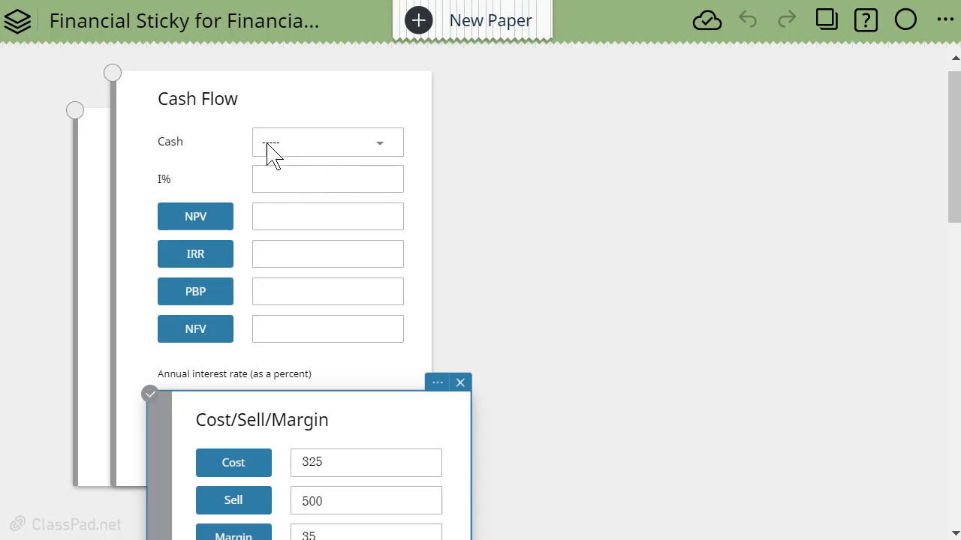
Add a new list for the Cash Flow note's Cash entry and name column A of its table l1.
left_click(383, 153)
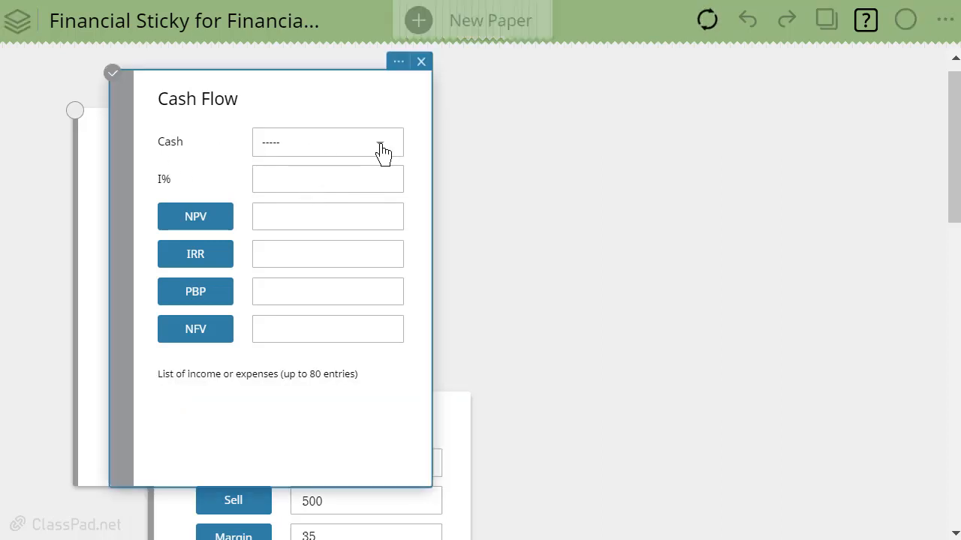
left_click(381, 153)
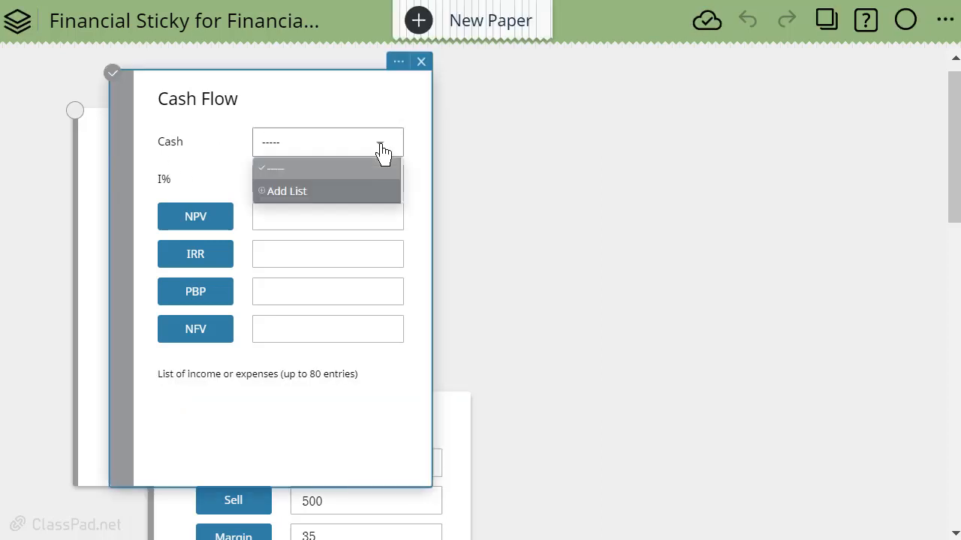
left_click(307, 199)
left_click(568, 111)
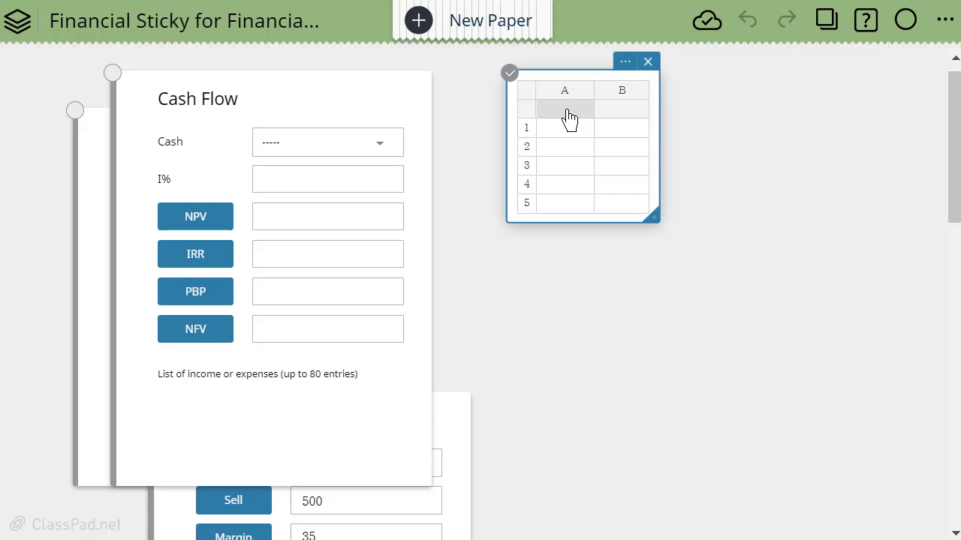
type("11")
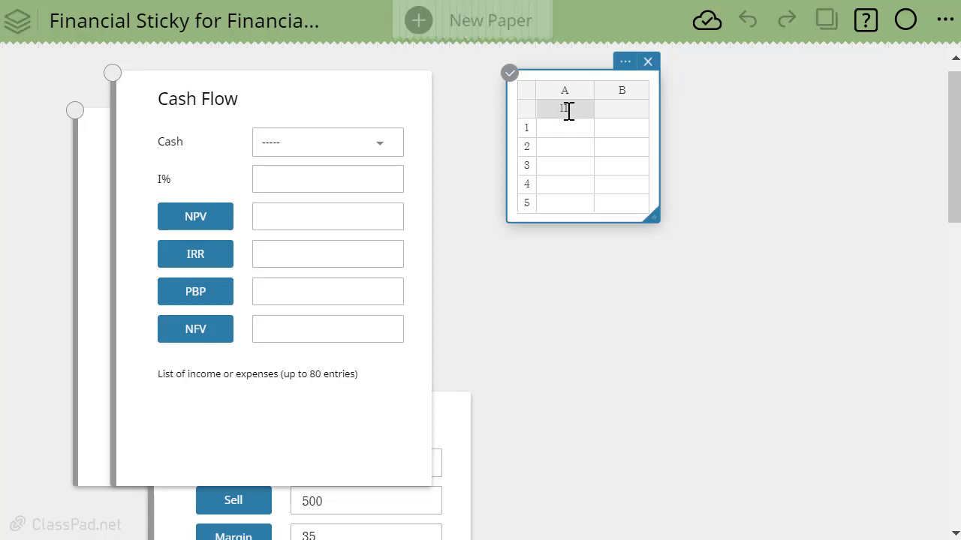
left_click(573, 128)
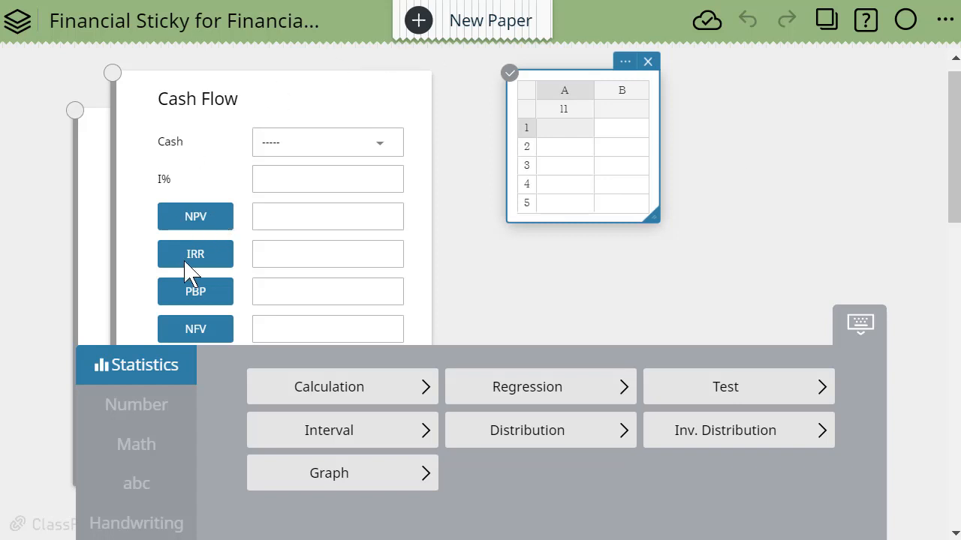
Check the descriptions of the NPV, IRR and PBP fields in the Cash Flow note.
left_click(302, 222)
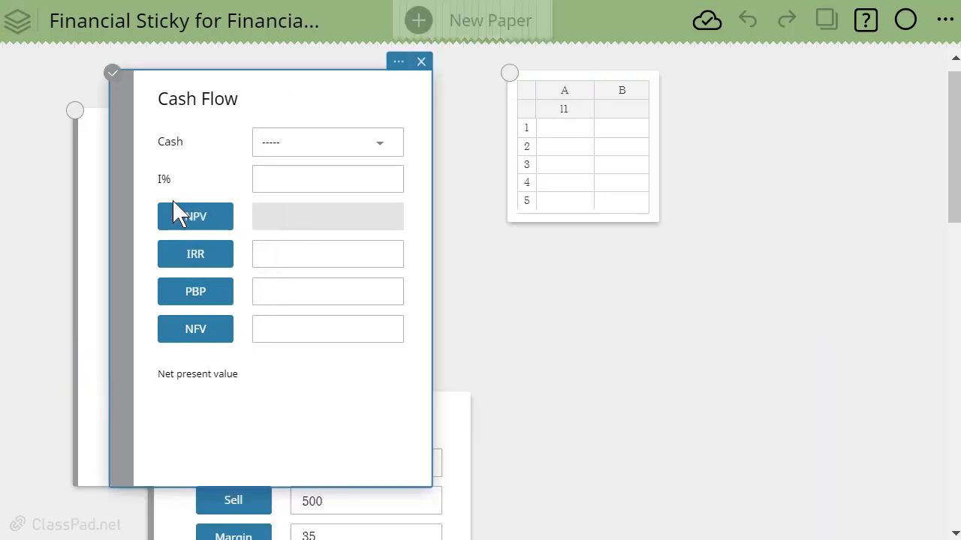
left_click(269, 255)
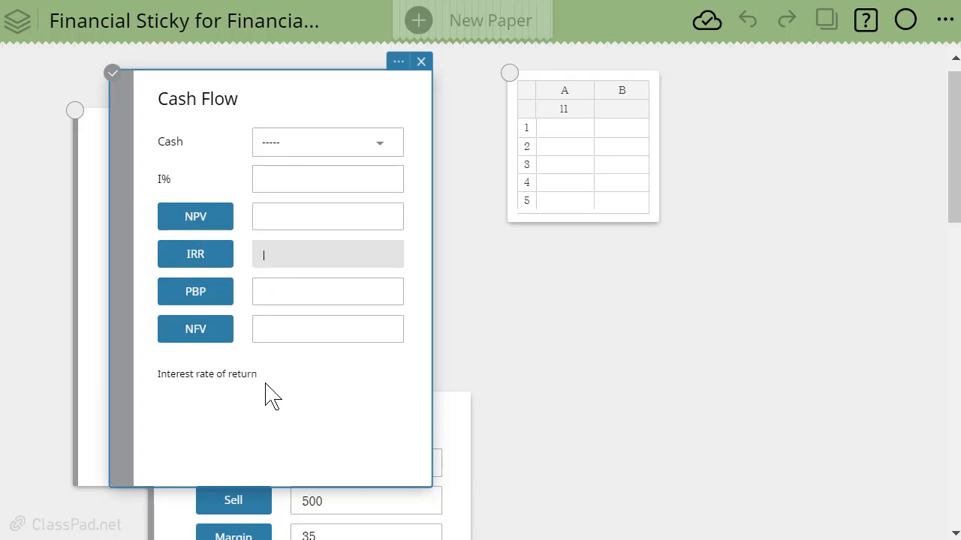
left_click(281, 297)
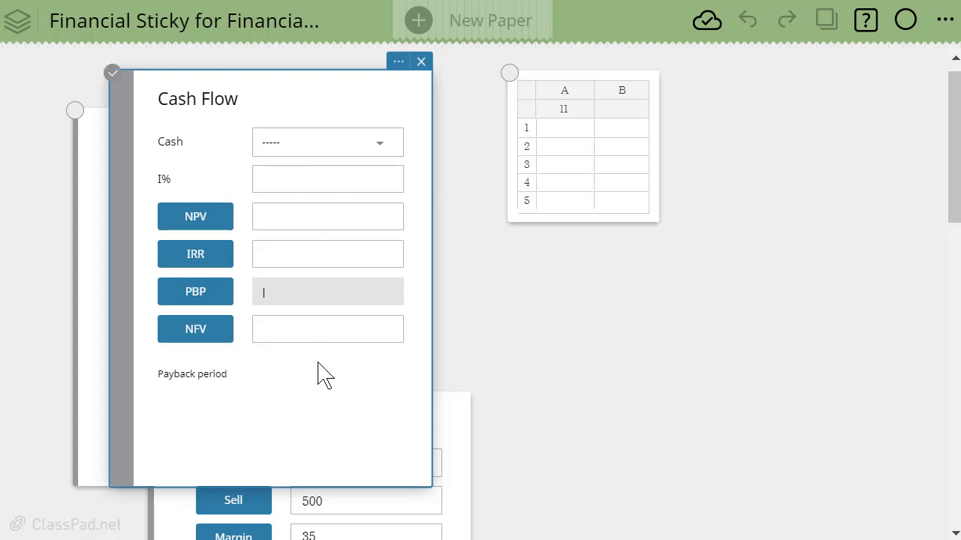
Open the User Guide from the help options.
left_click(875, 32)
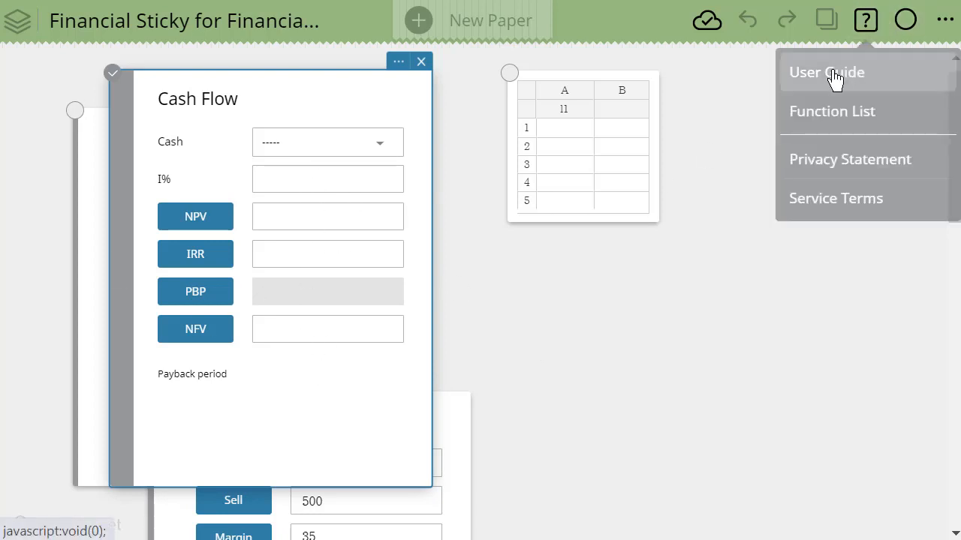